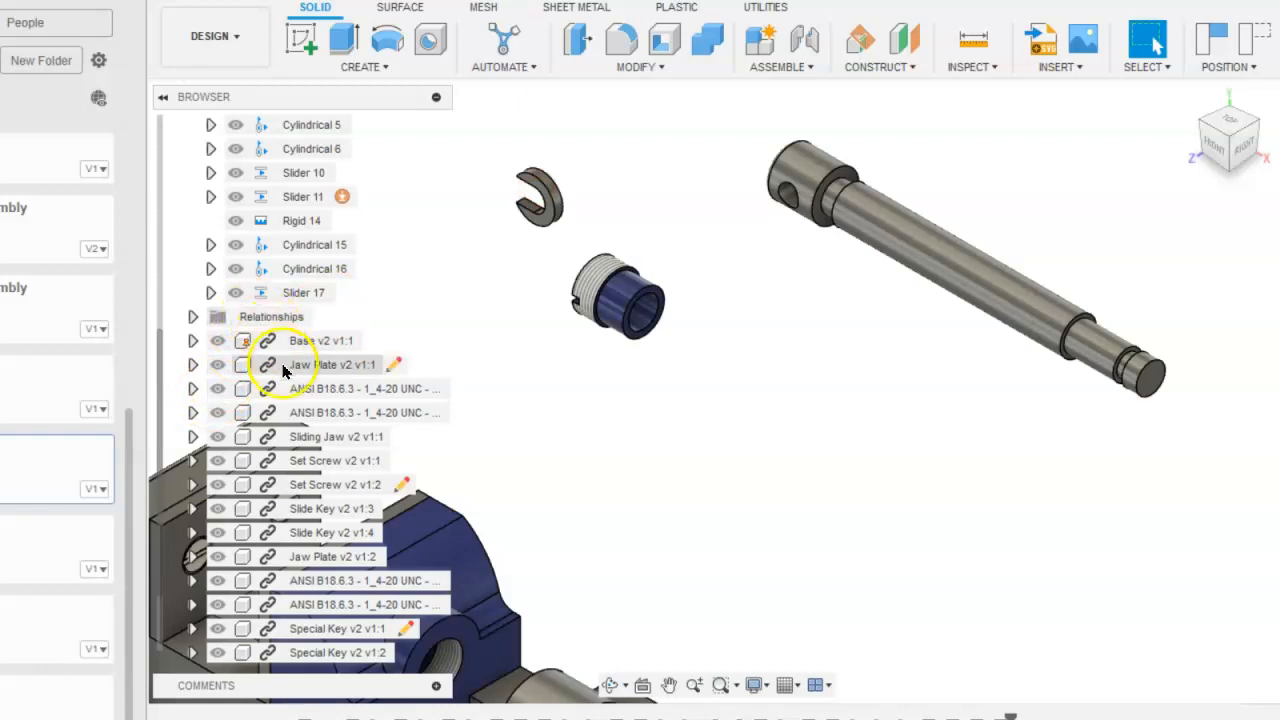
# - Rotate the Vice Screw v2 v1:1 component by -180 degrees about the Y axis with Move/Copy
pyautogui.moveTo(323, 655)
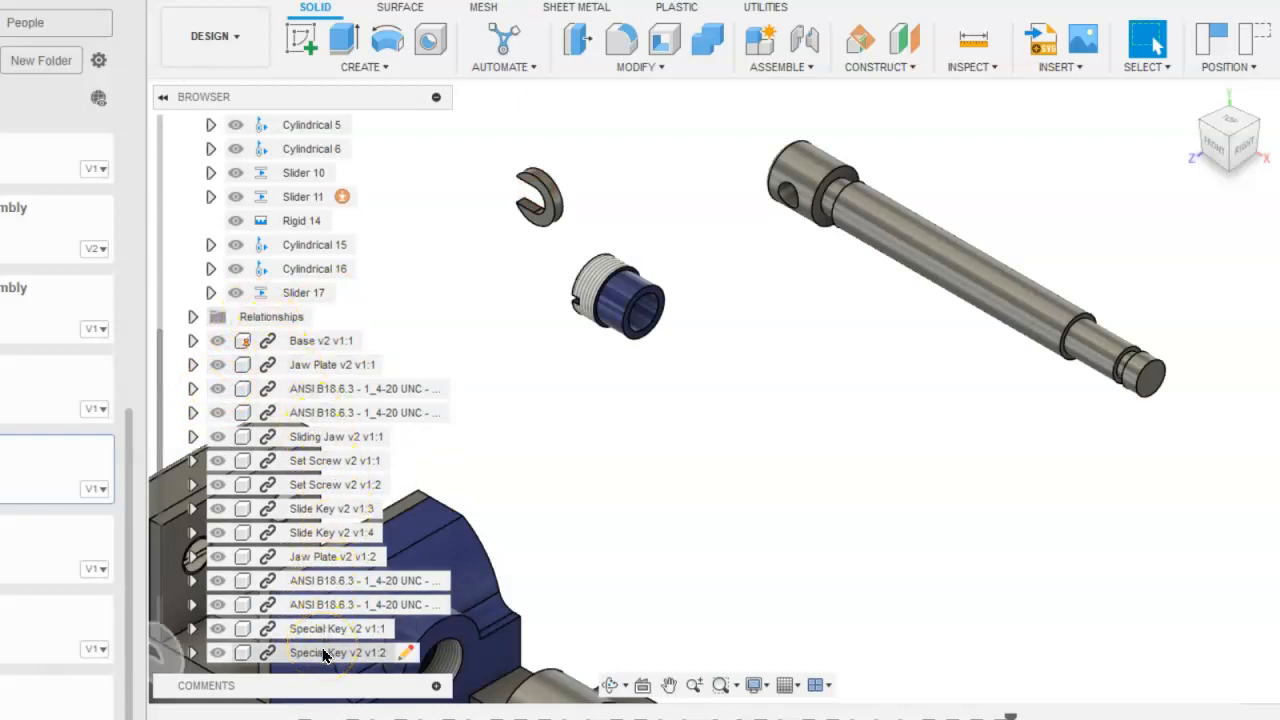
pyautogui.scroll(-2, 323, 655)
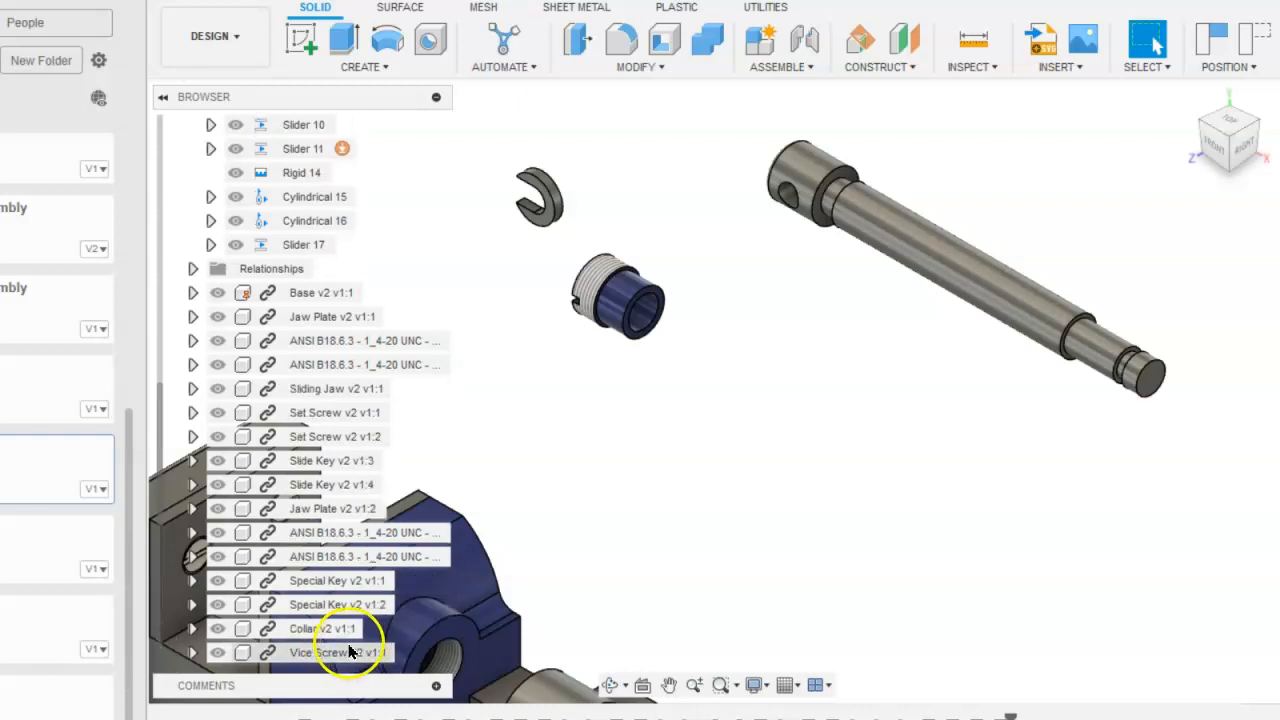
pyautogui.rightClick(315, 655)
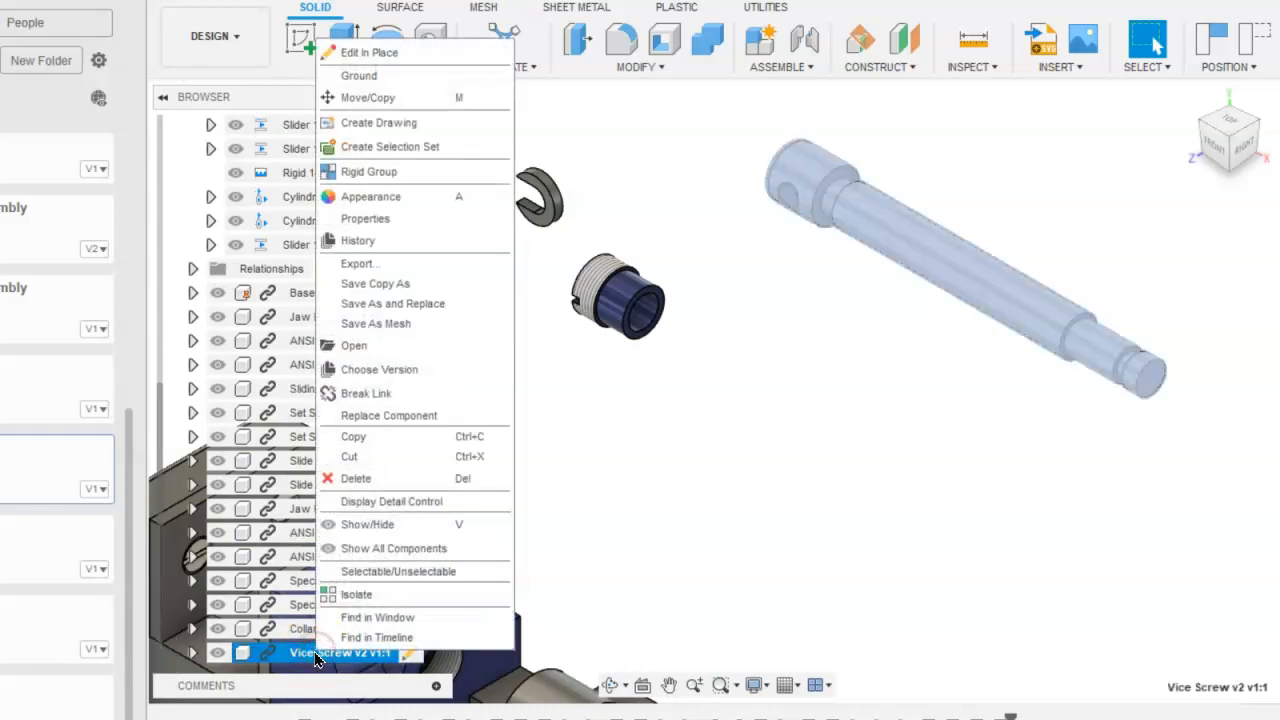
pyautogui.click(388, 103)
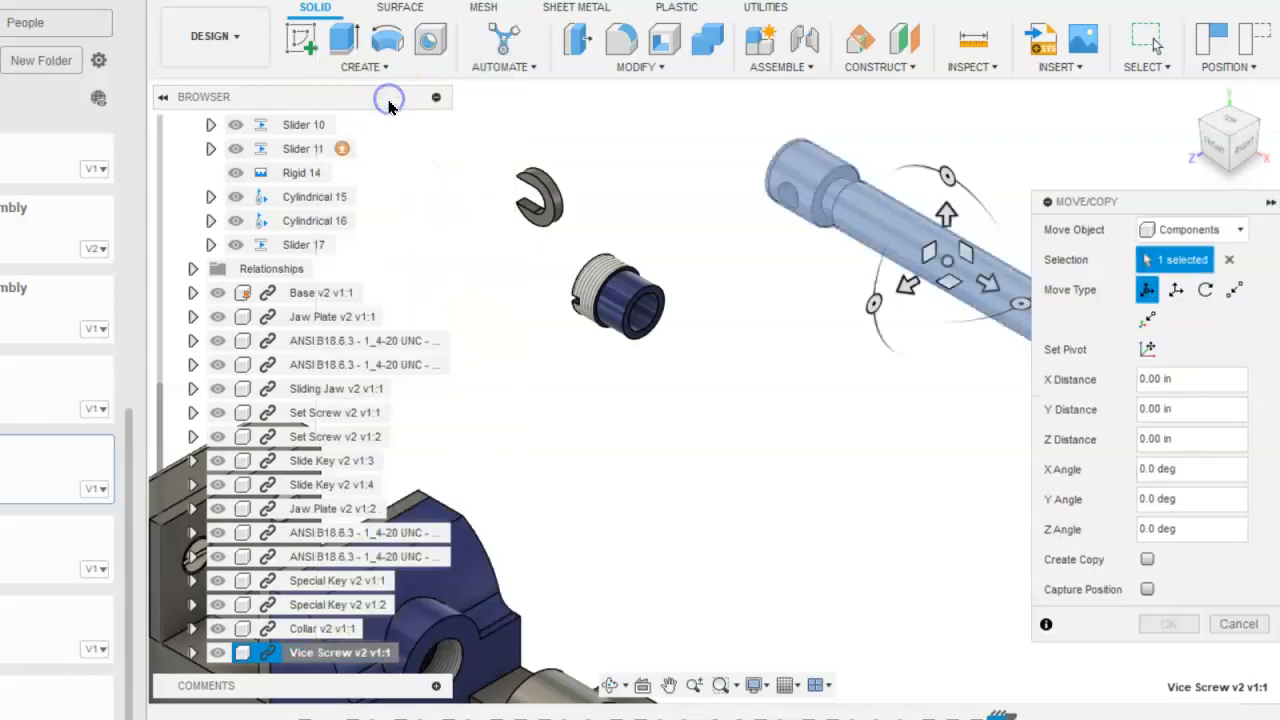
pyautogui.moveTo(875, 245); pyautogui.dragTo(680, 222, button='middle')
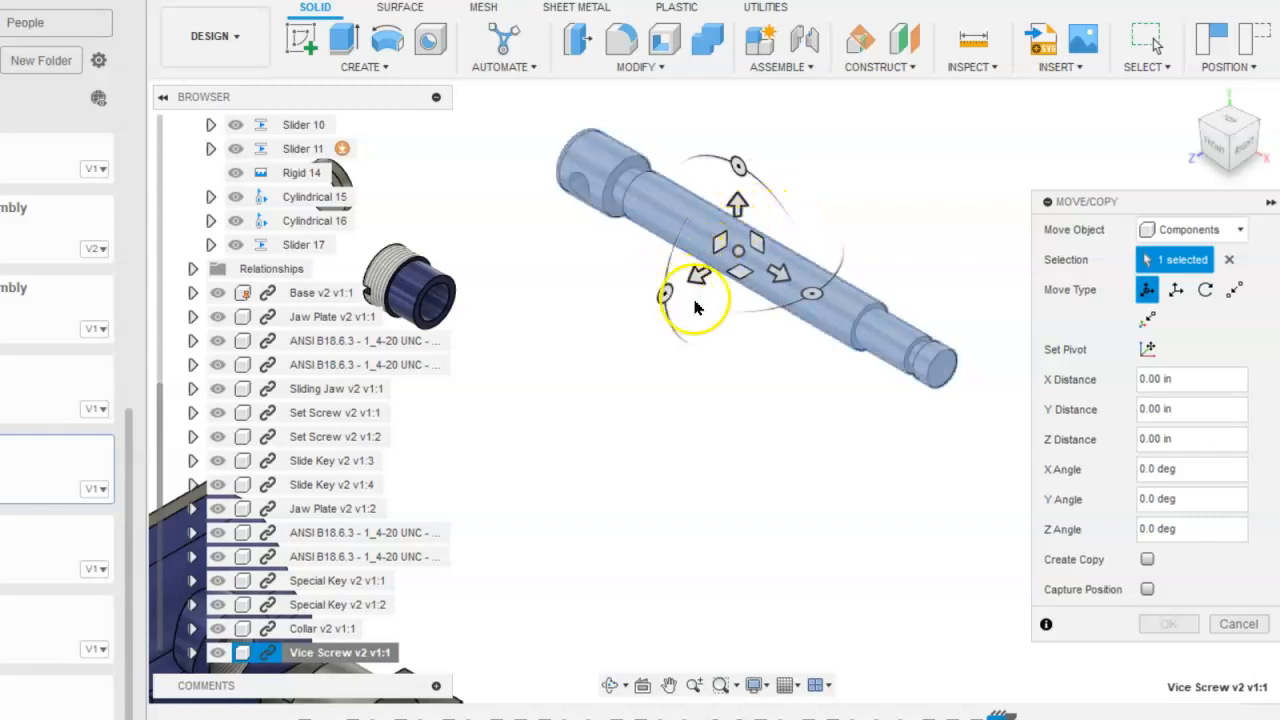
pyautogui.moveTo(817, 295); pyautogui.dragTo(562, 155)
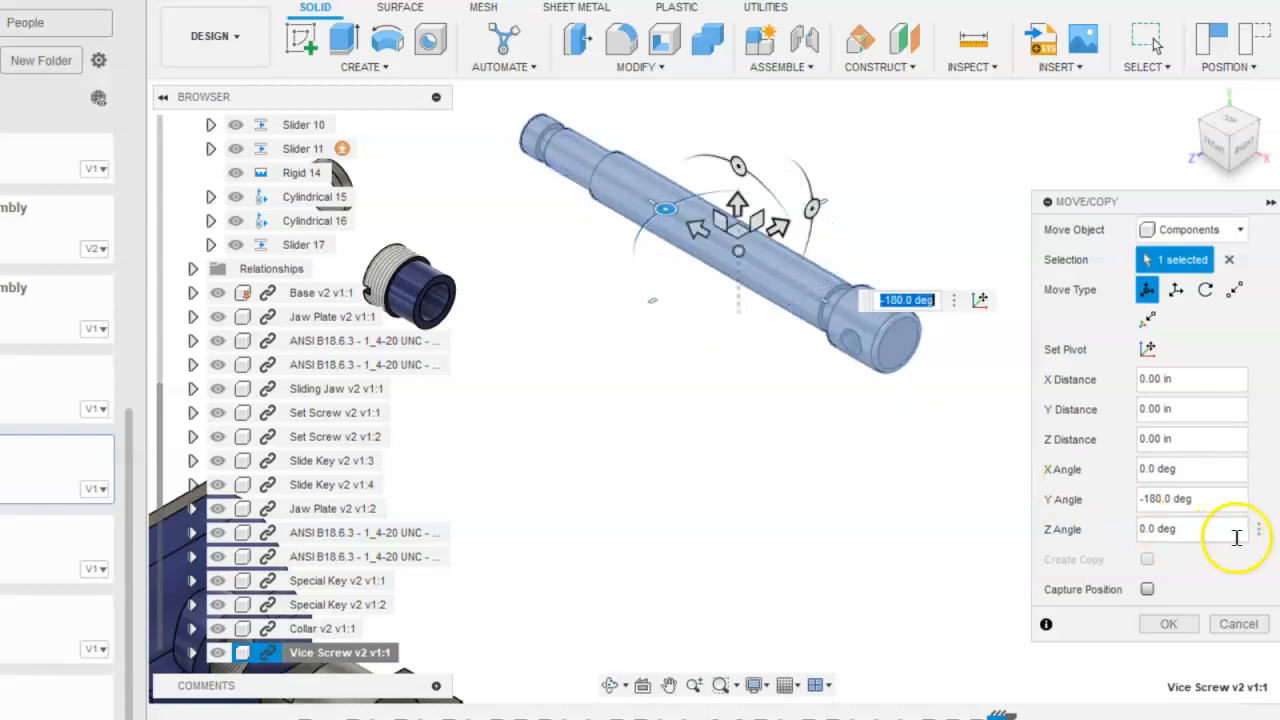
pyautogui.moveTo(1219, 501); pyautogui.dragTo(1146, 502)
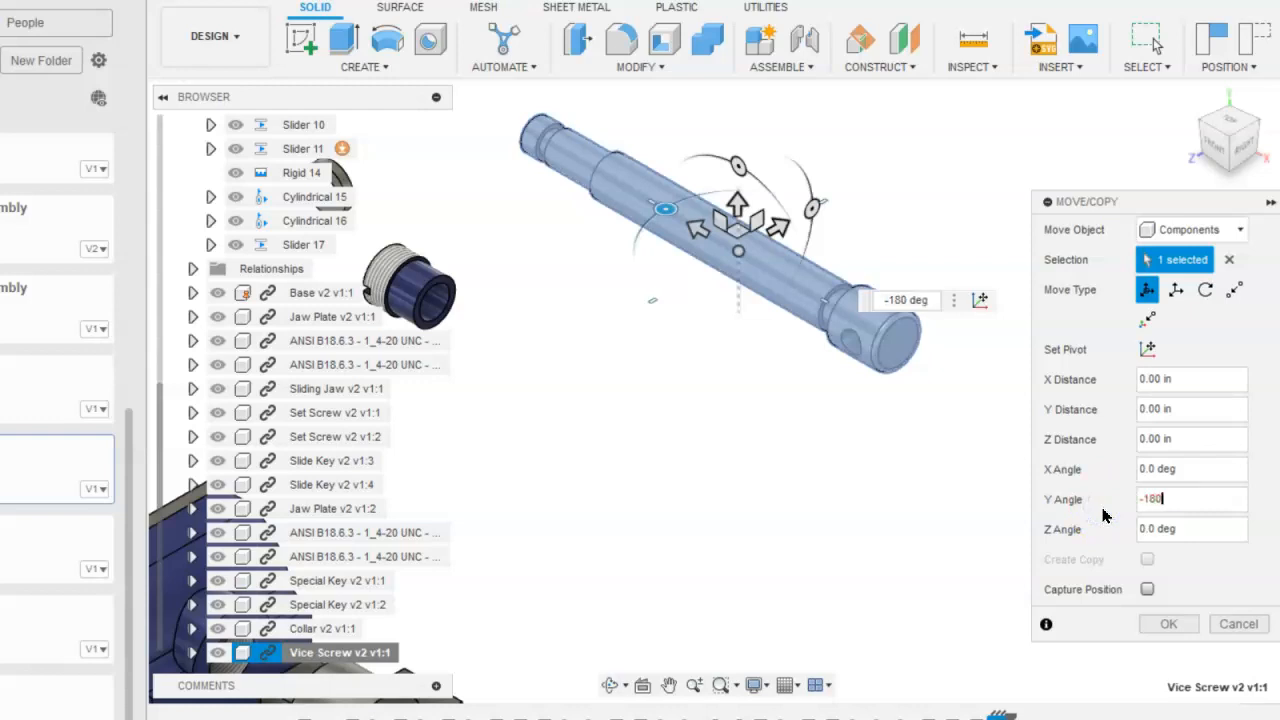
pyautogui.press('Return')
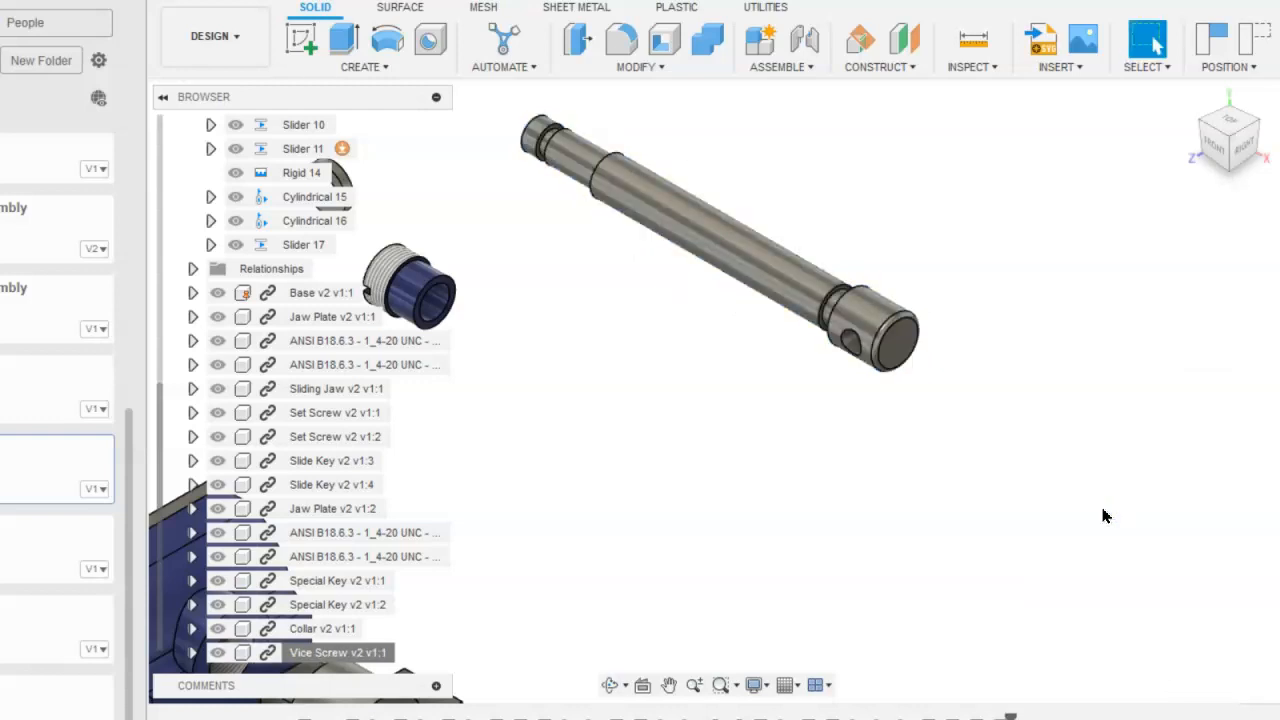
# - Rotate the Special Key v2 v1:1 component about the Y axis with Move/Copy so its flat faces are square to the vice screw's axis
pyautogui.moveTo(596, 272); pyautogui.dragTo(814, 312, button='middle')
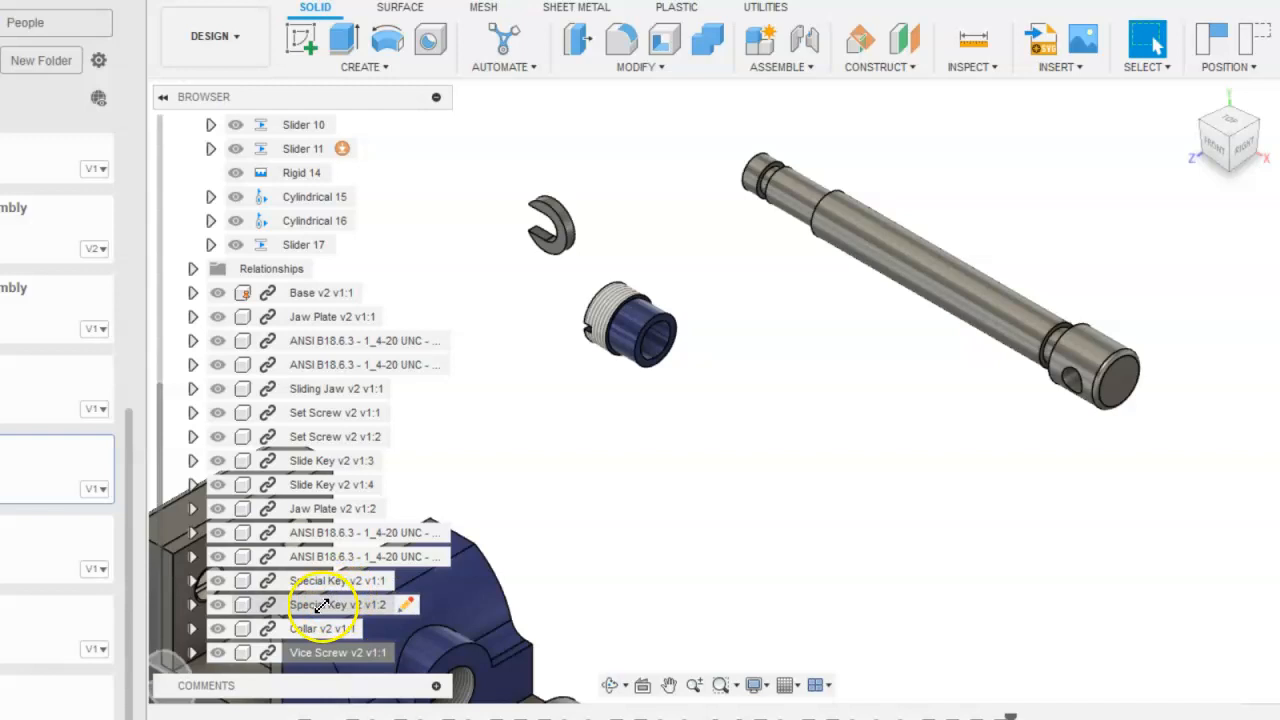
pyautogui.click(322, 606)
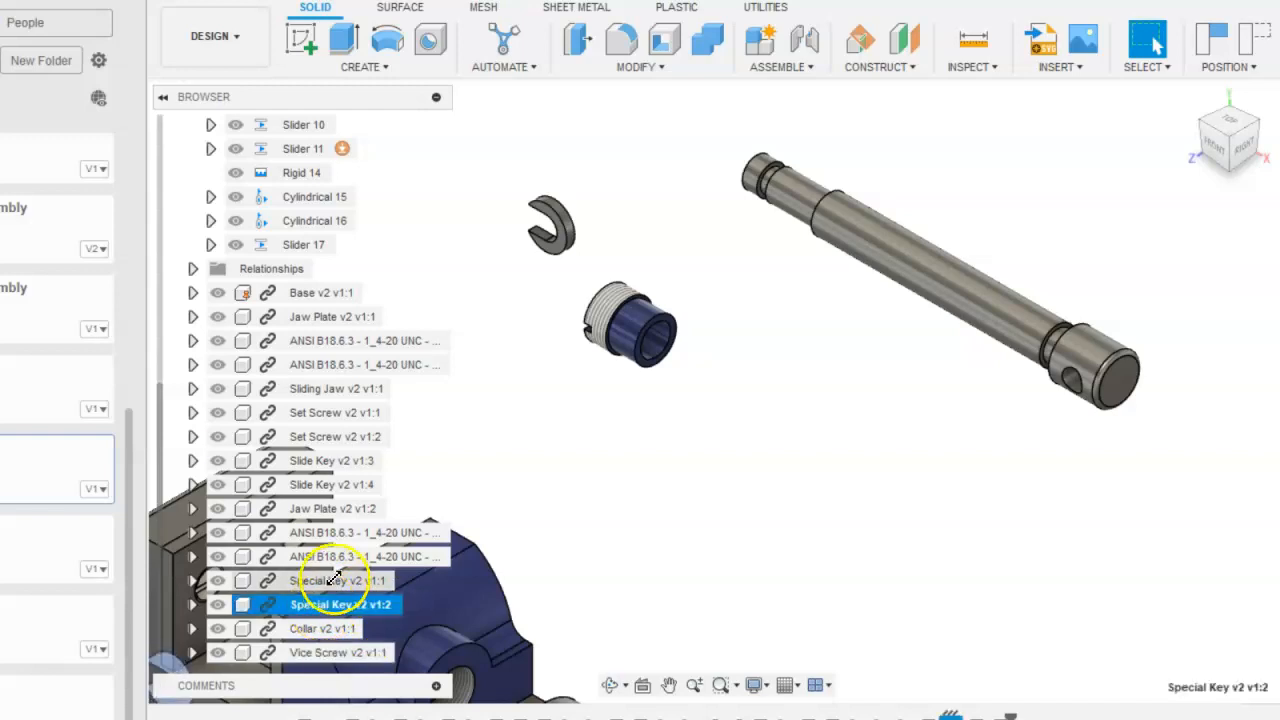
pyautogui.rightClick(333, 580)
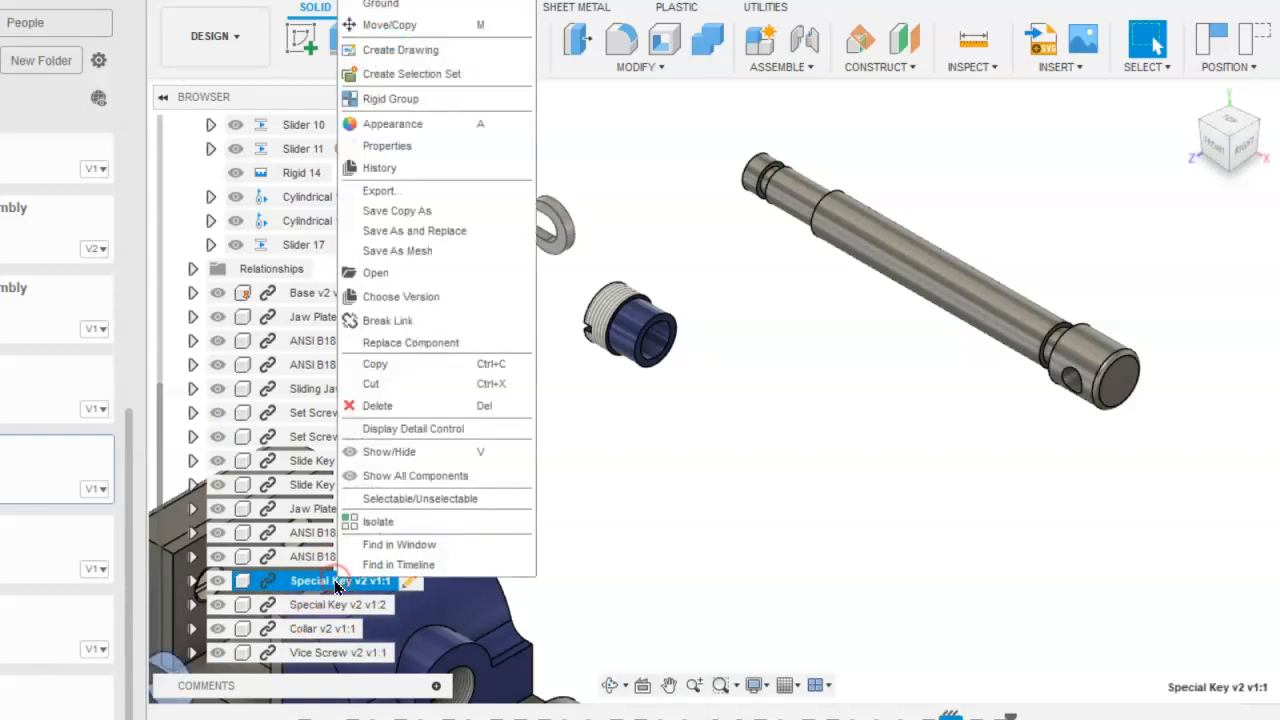
pyautogui.click(396, 28)
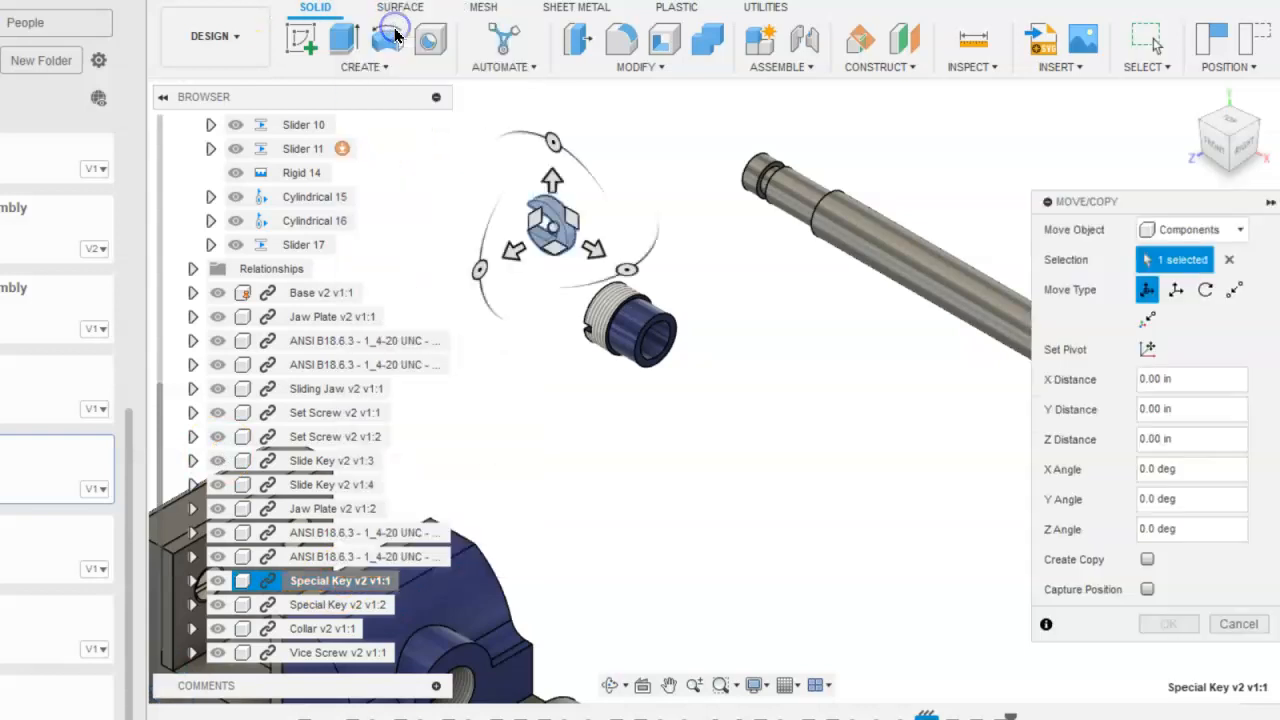
pyautogui.moveTo(626, 269); pyautogui.dragTo(710, 174)
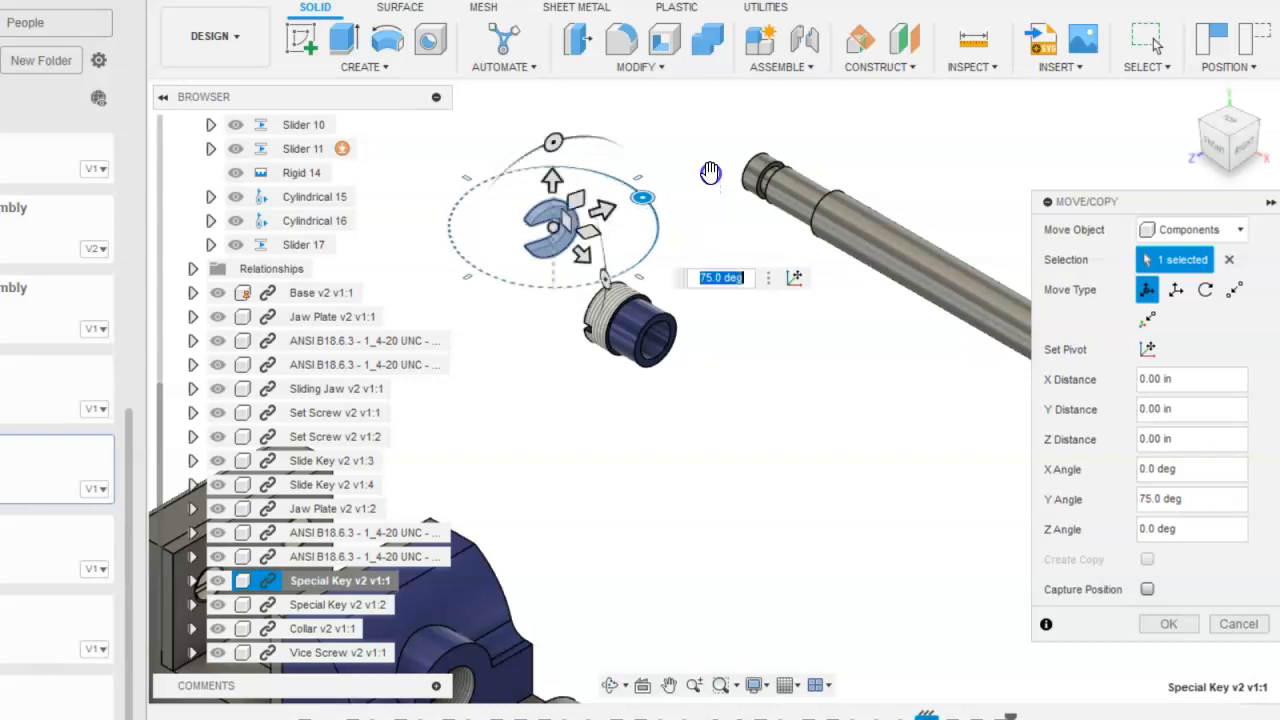
pyautogui.moveTo(1209, 498); pyautogui.dragTo(1122, 498)
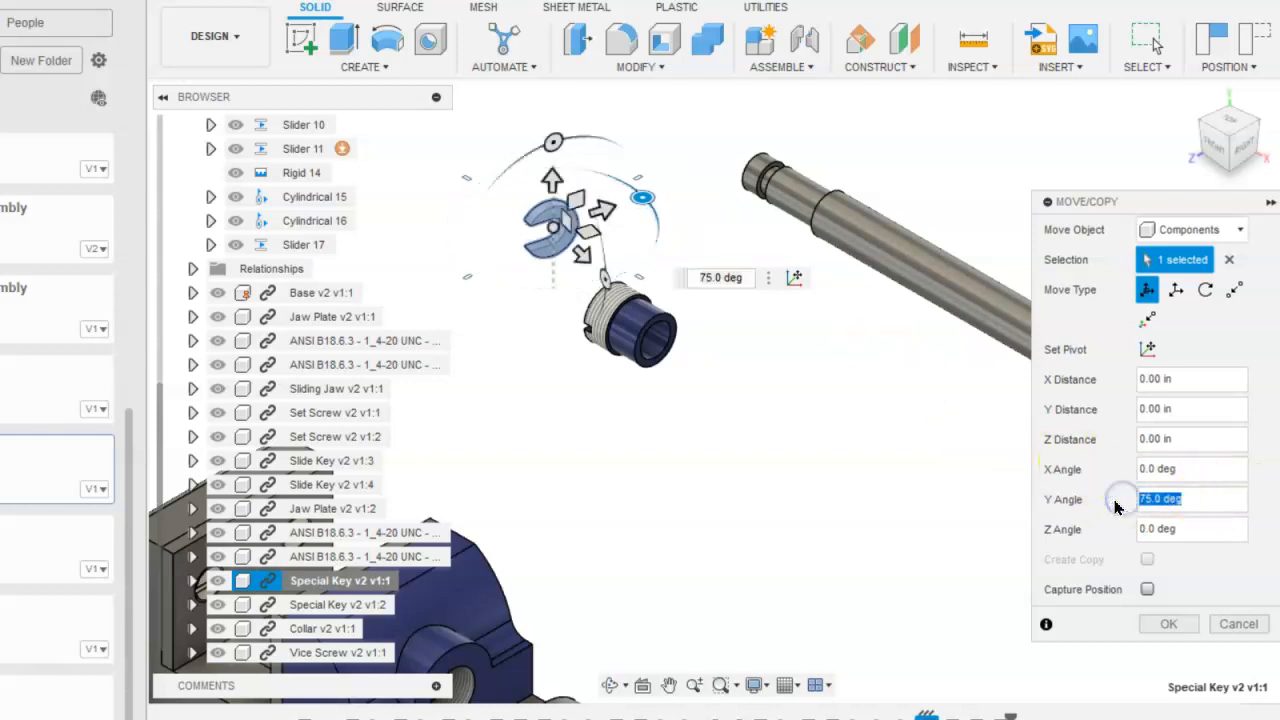
pyautogui.press('Return')
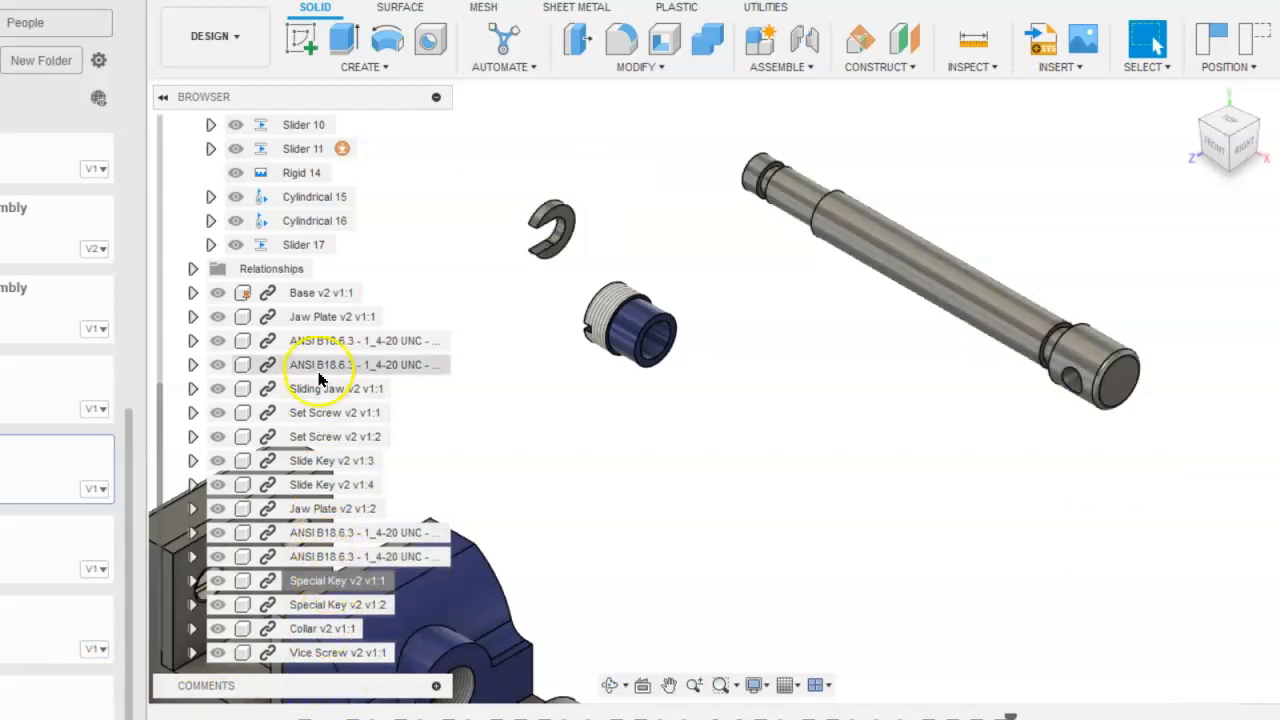
# - Rotate the Collar v2 v1:1 component by 180 degrees about the Y axis with Move/Copy
pyautogui.rightClick(326, 630)
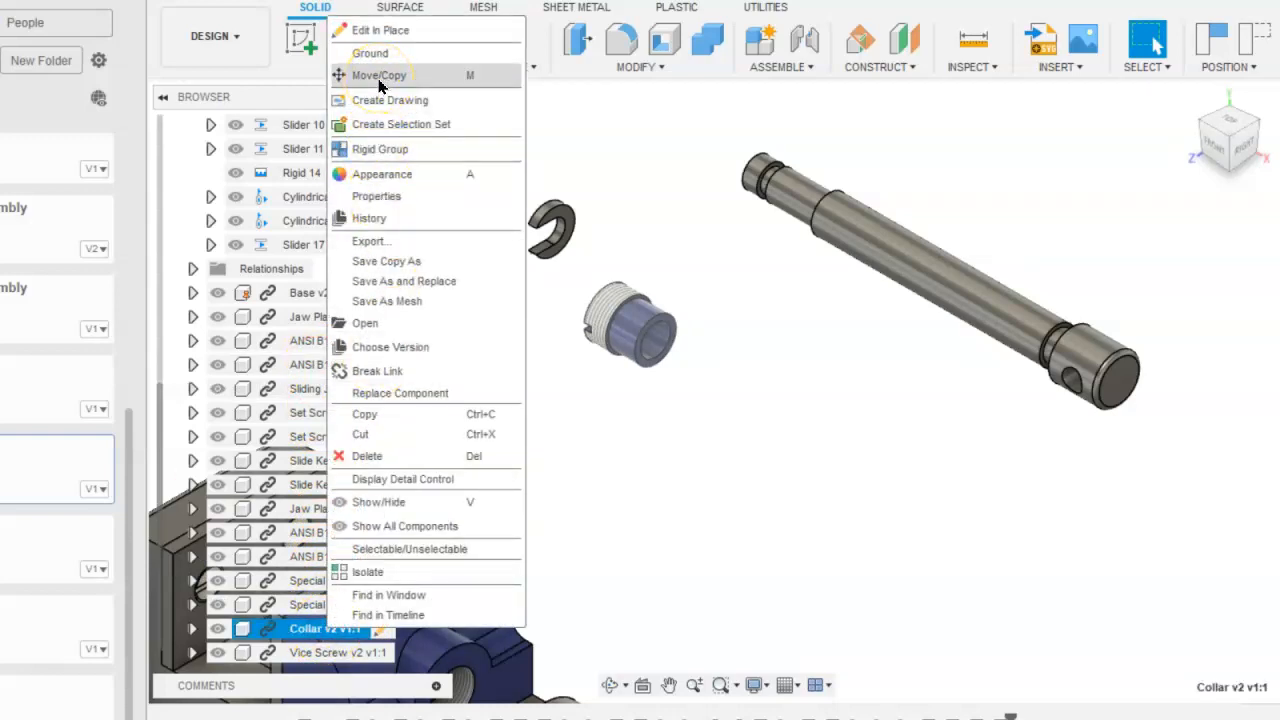
pyautogui.click(379, 78)
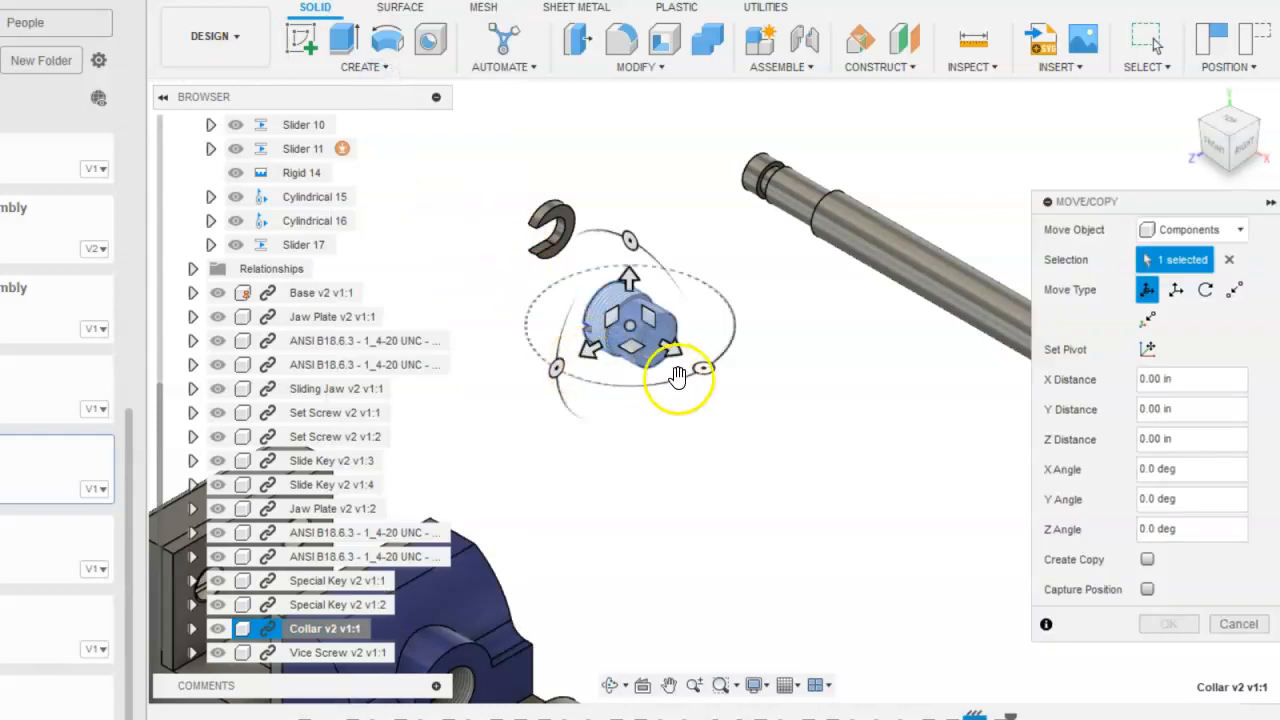
pyautogui.moveTo(703, 369); pyautogui.dragTo(434, 207)
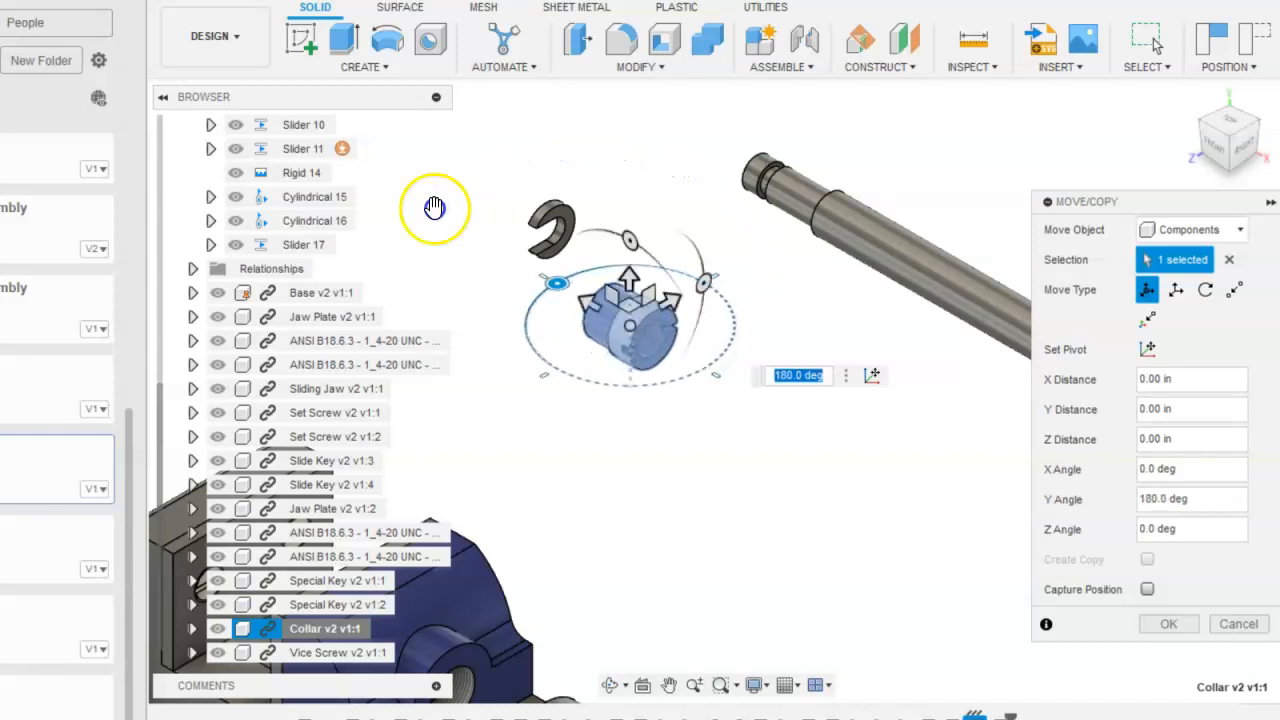
pyautogui.click(1172, 624)
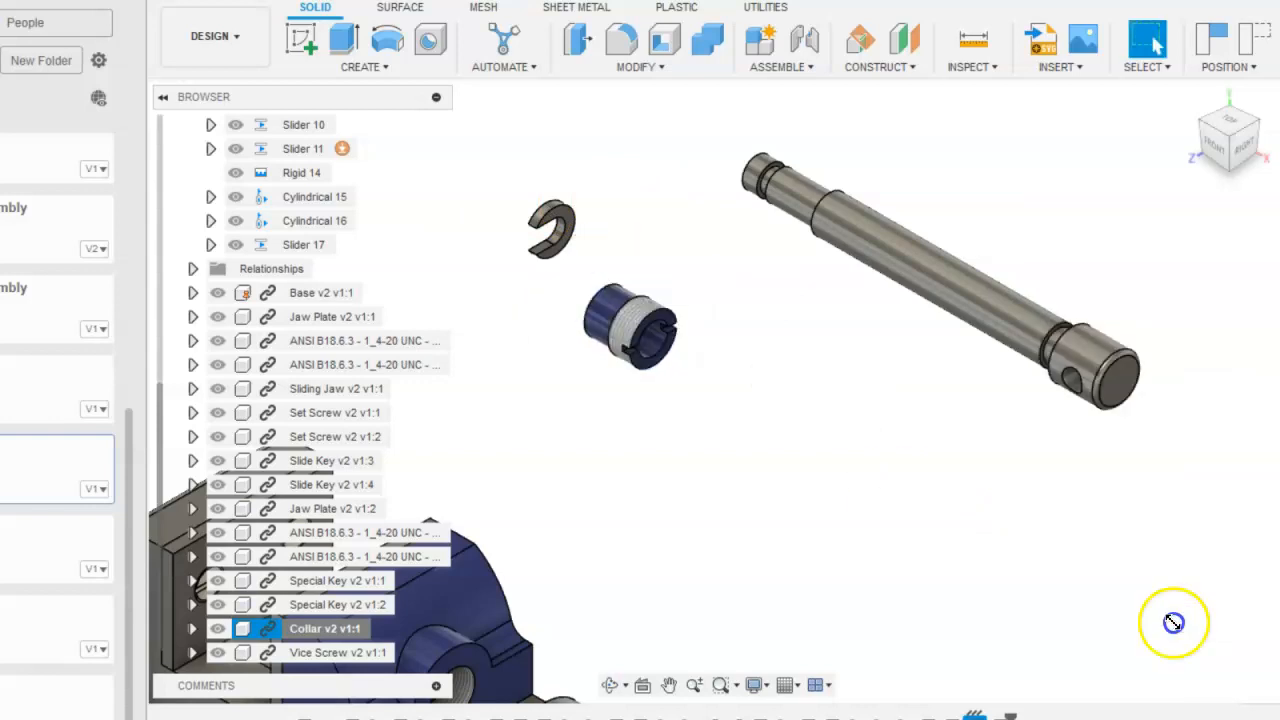
# - Start a joint with Component 1's origin set to Between Two Faces, using both flat faces of the C-shaped special key
pyautogui.scroll(3, 729, 491)
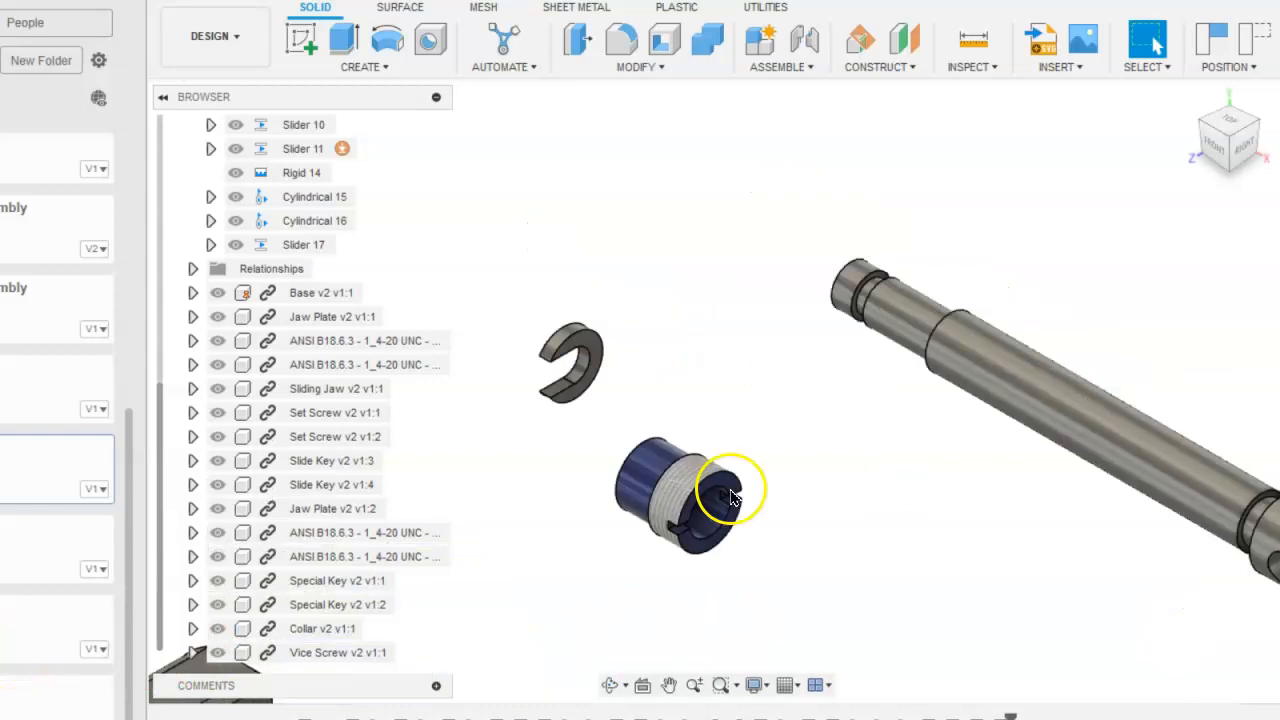
pyautogui.click(798, 70)
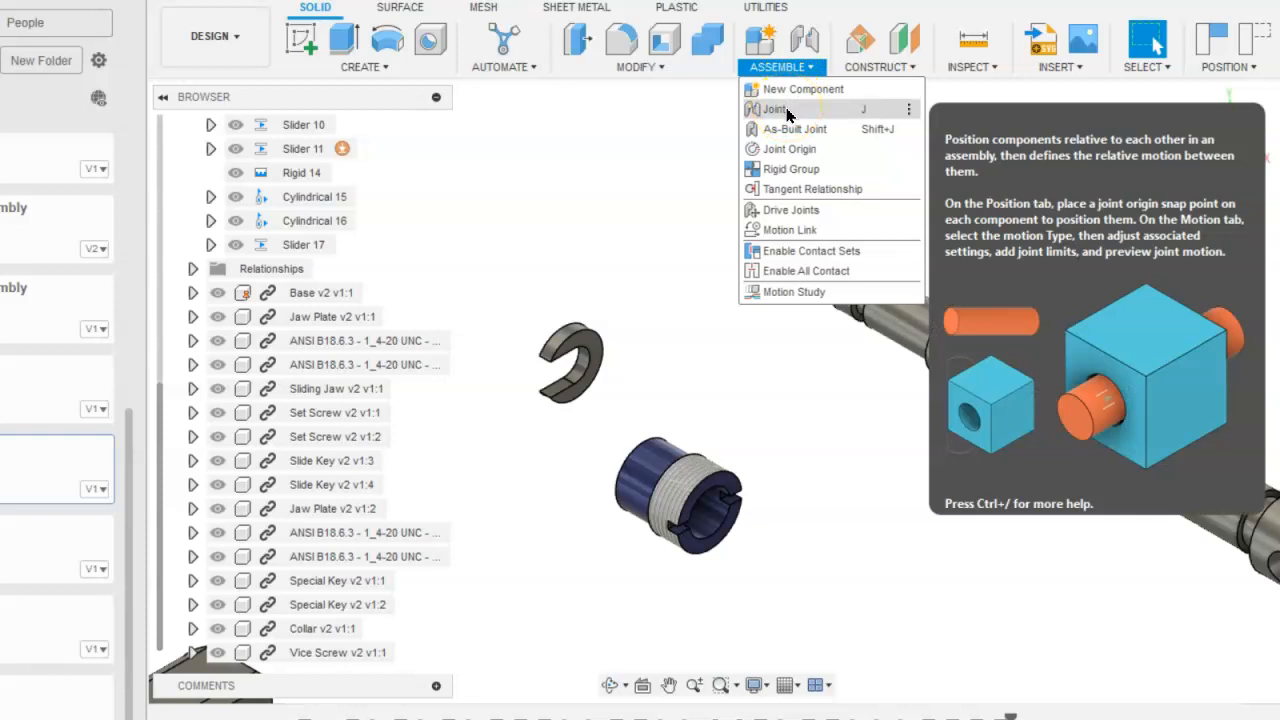
pyautogui.click(787, 112)
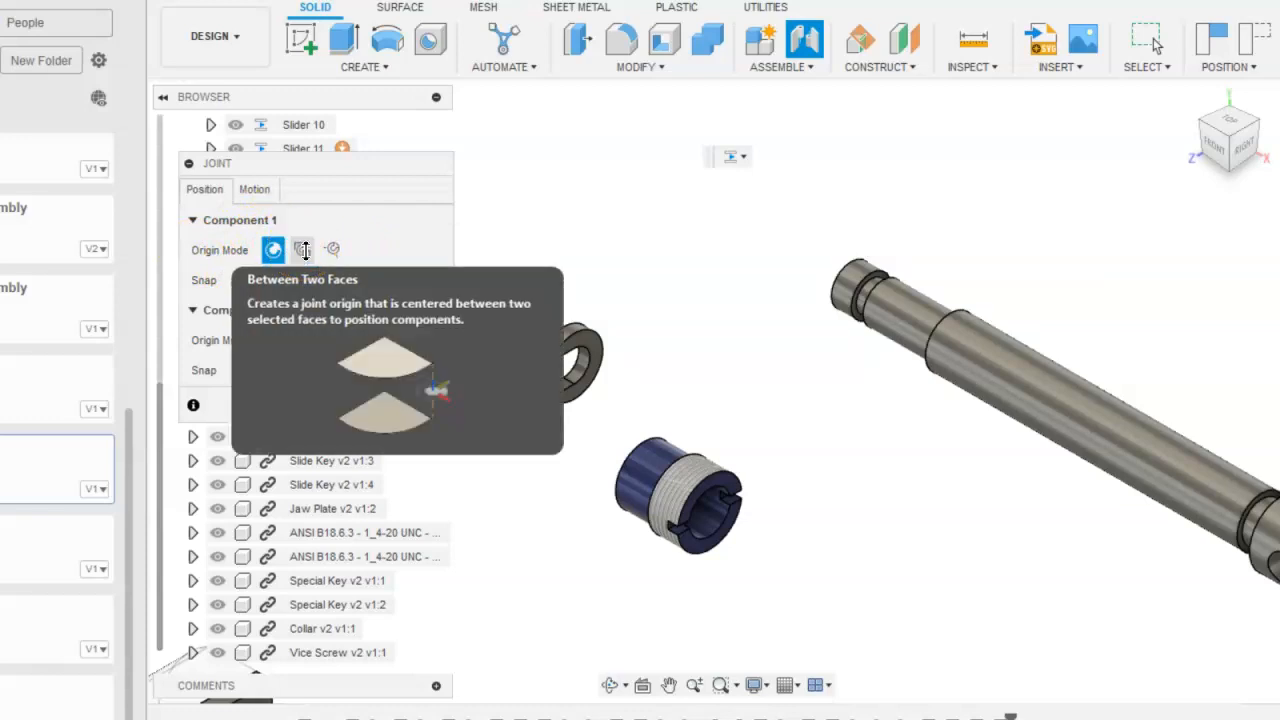
pyautogui.click(302, 250)
pyautogui.scroll(5, 560, 340)
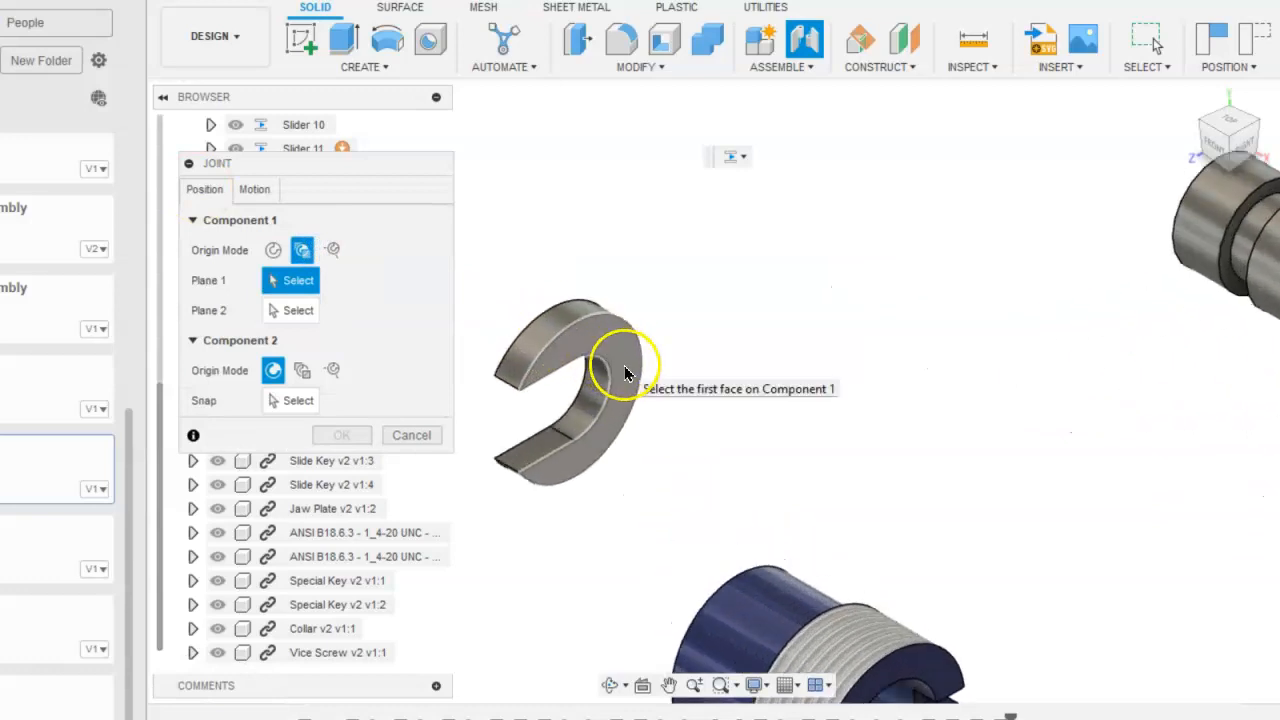
pyautogui.scroll(1, 618, 362)
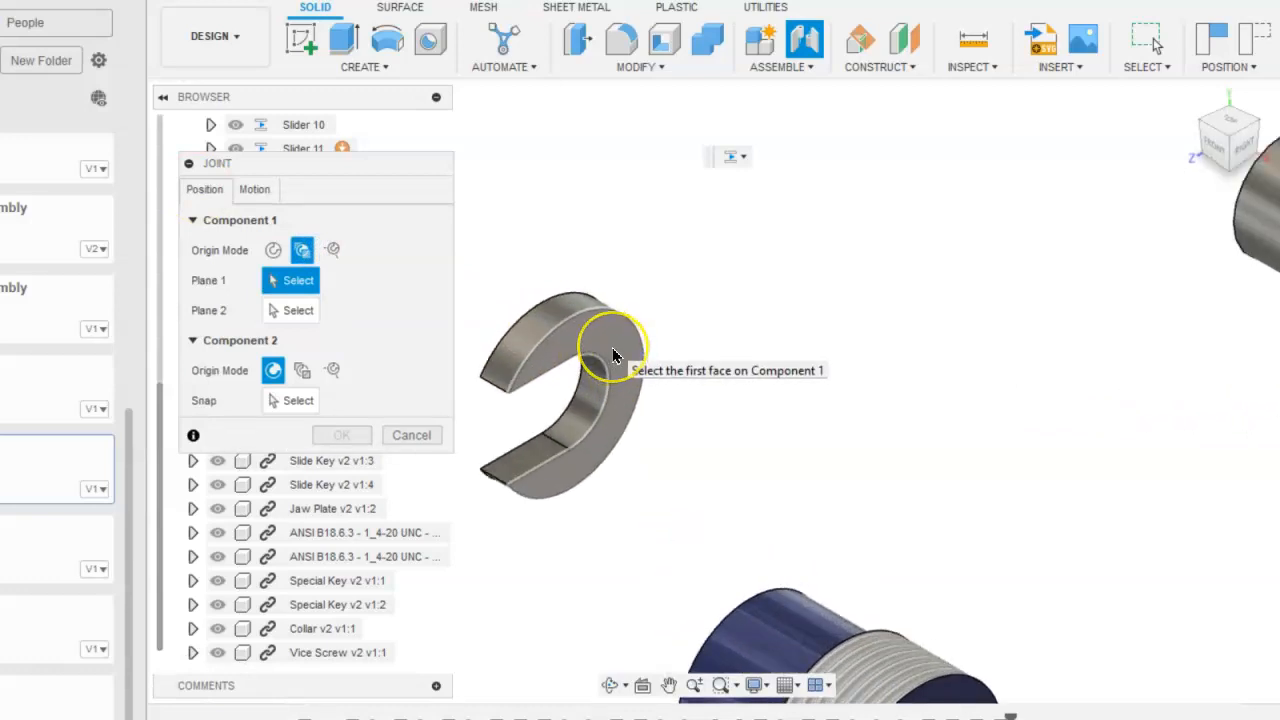
pyautogui.click(612, 355)
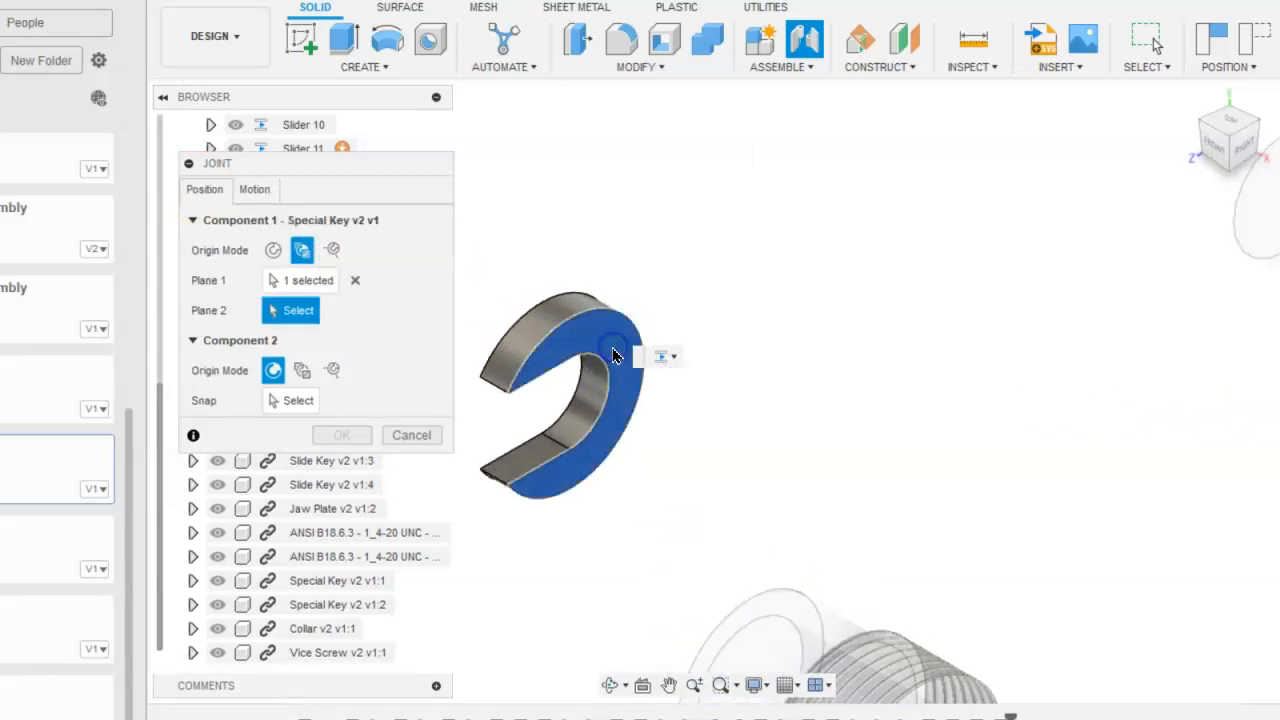
pyautogui.click(1199, 123)
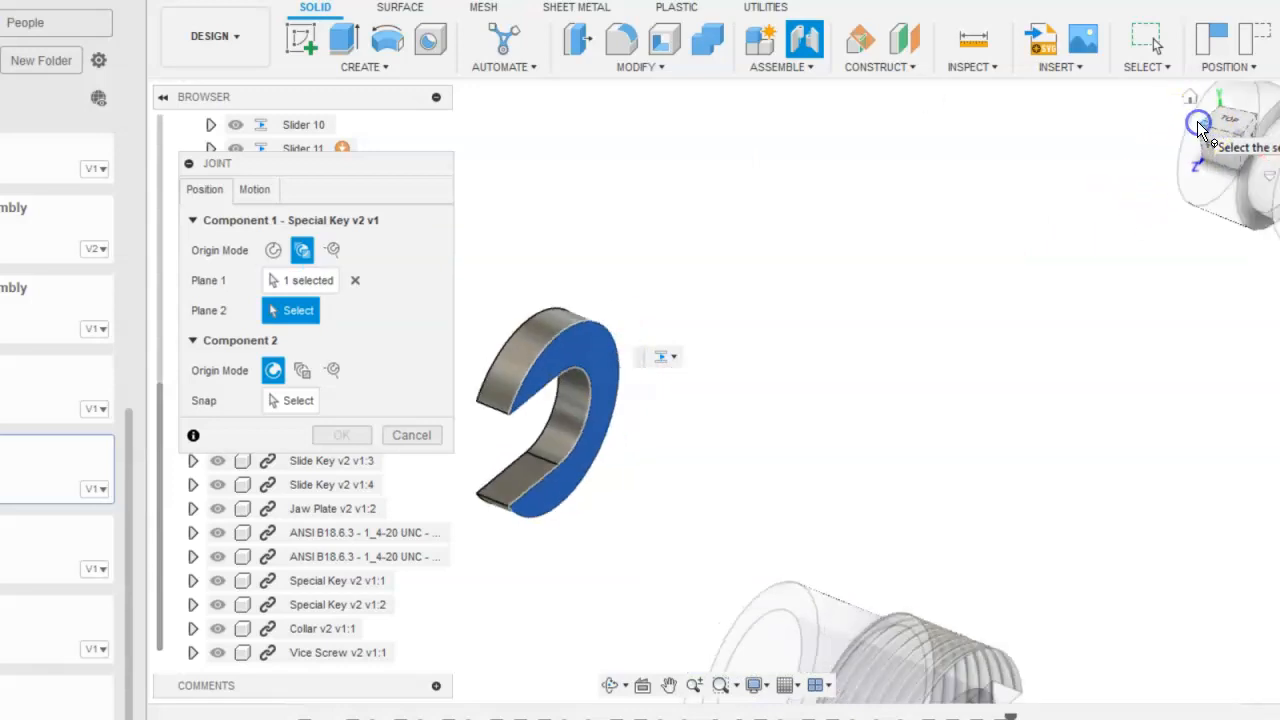
pyautogui.moveTo(829, 443); pyautogui.dragTo(702, 335, button='middle')
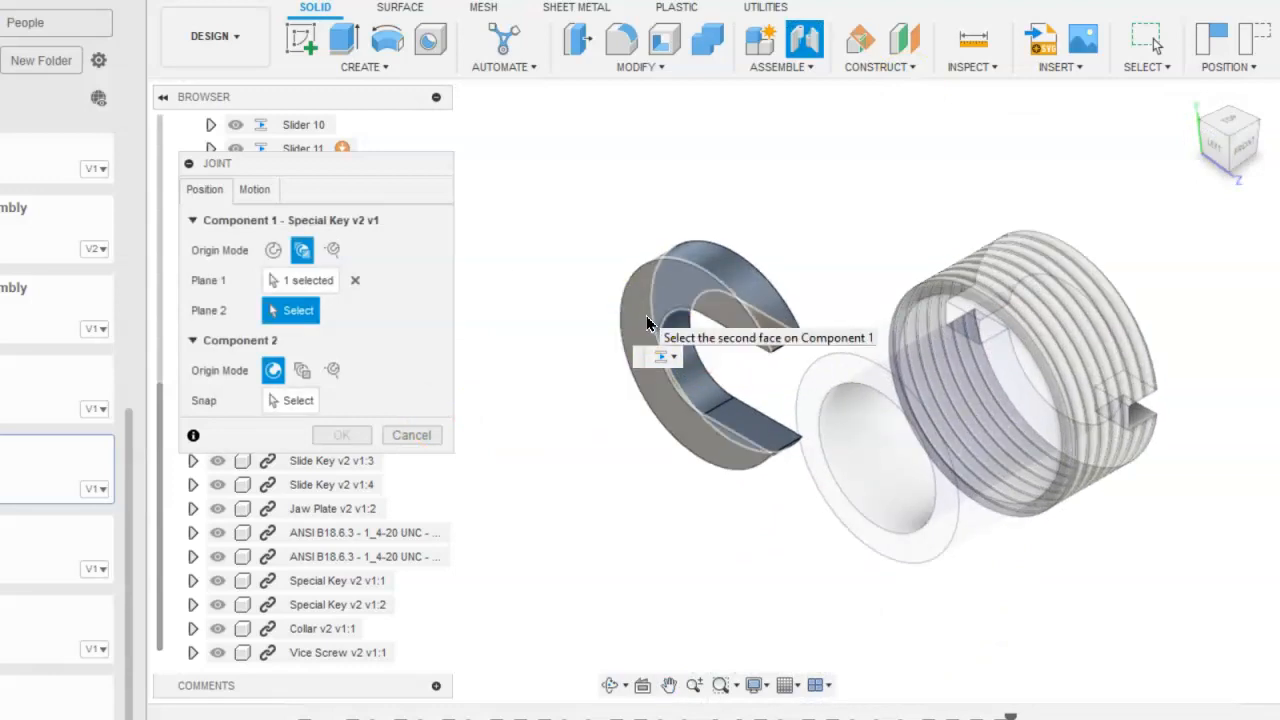
pyautogui.click(646, 317)
# - Snap the Component 1 joint origin to the special key's inner curved face
pyautogui.click(677, 358)
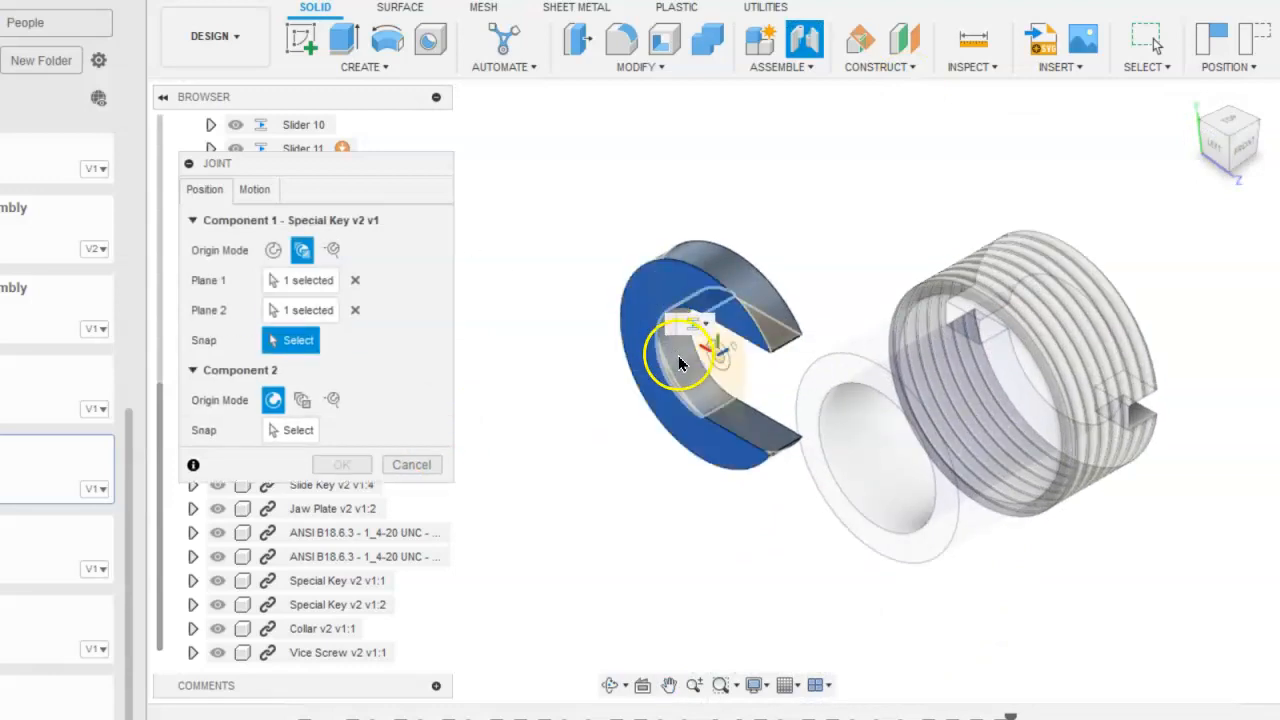
pyautogui.scroll(-2, 679, 372)
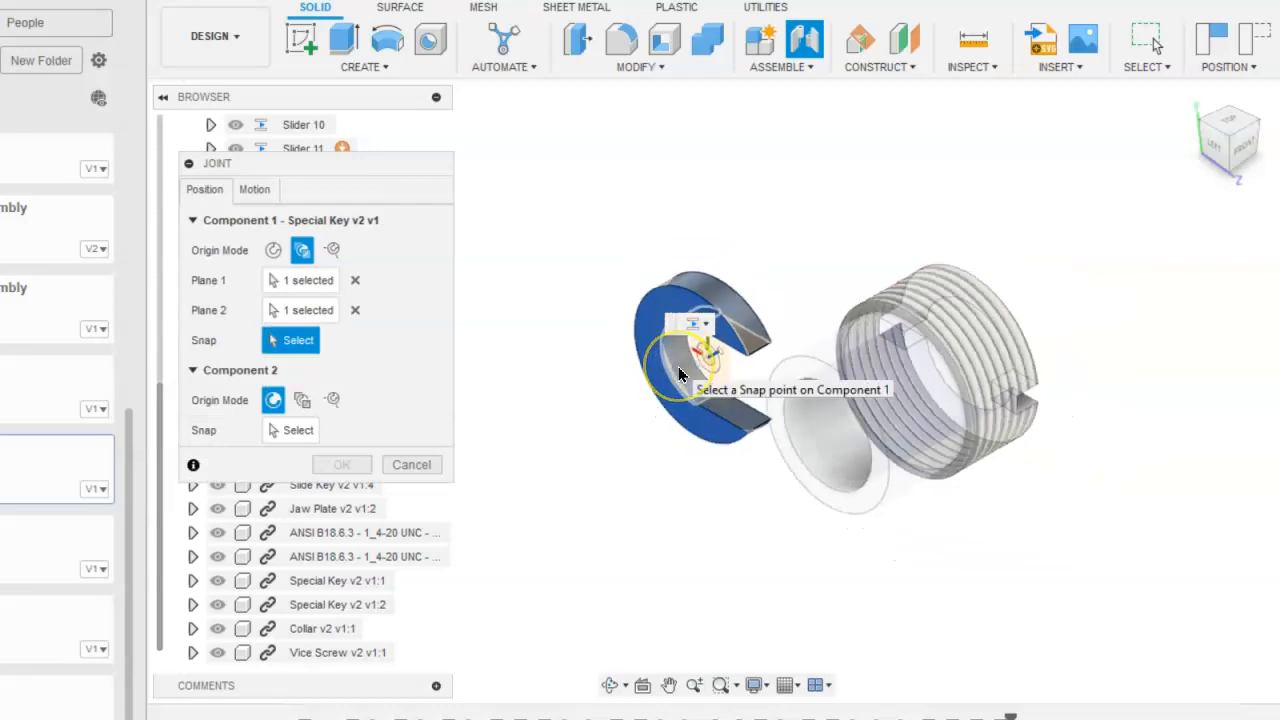
pyautogui.scroll(2, 679, 372)
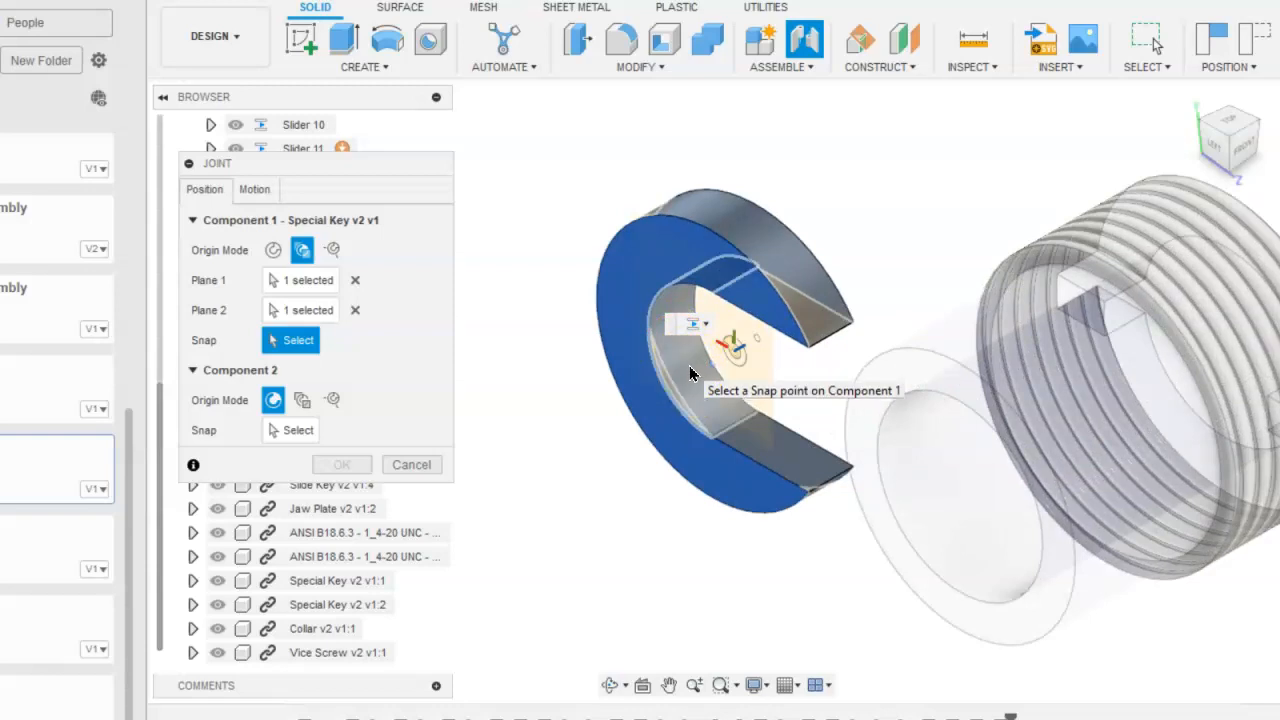
pyautogui.click(687, 363)
# - Set Component 2's origin mode to Between Two Faces and pick the groove's shoulder-side face on the vice screw as Plane 1
pyautogui.scroll(-5, 826, 372)
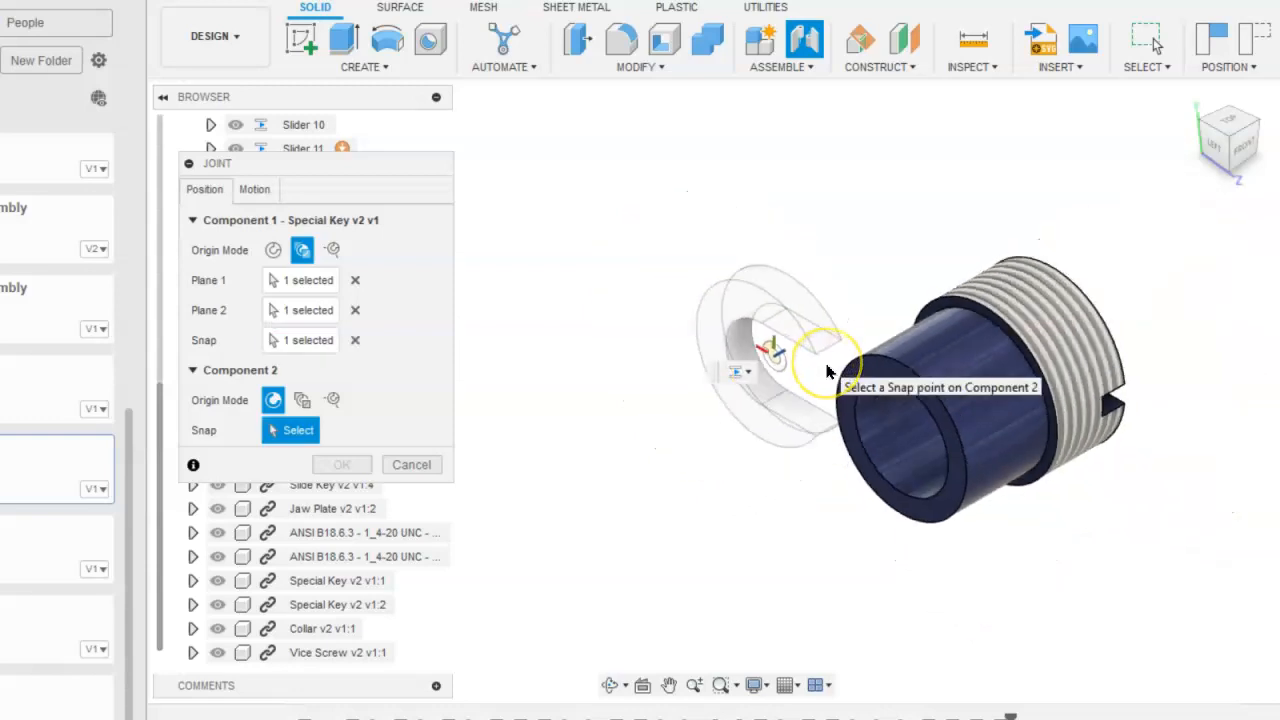
pyautogui.scroll(6, 773, 175)
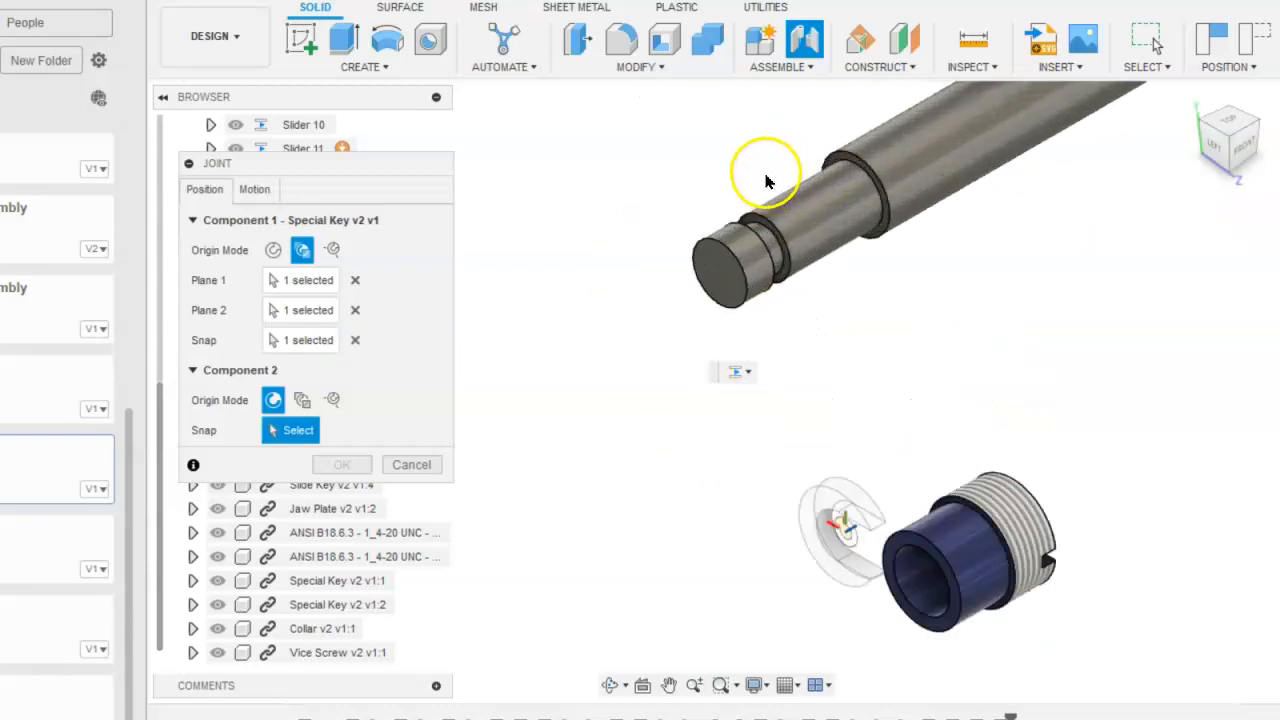
pyautogui.moveTo(773, 201); pyautogui.dragTo(807, 134, button='middle')
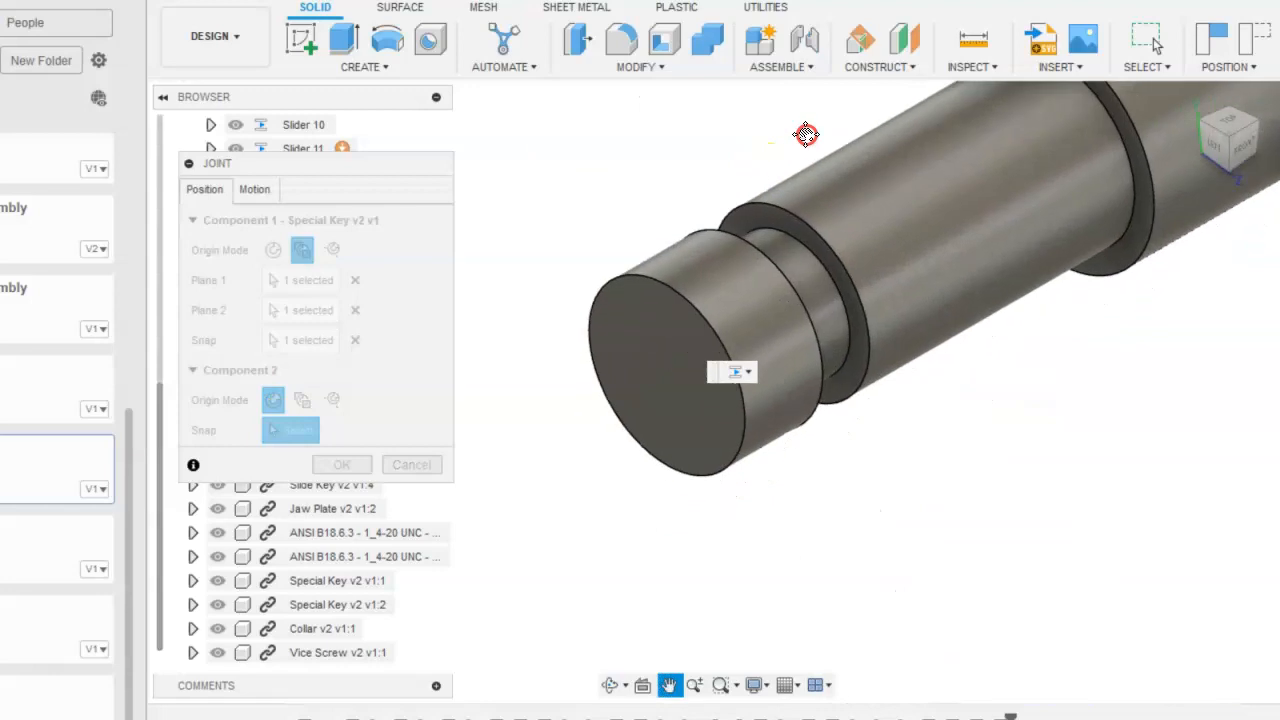
pyautogui.scroll(2, 813, 206)
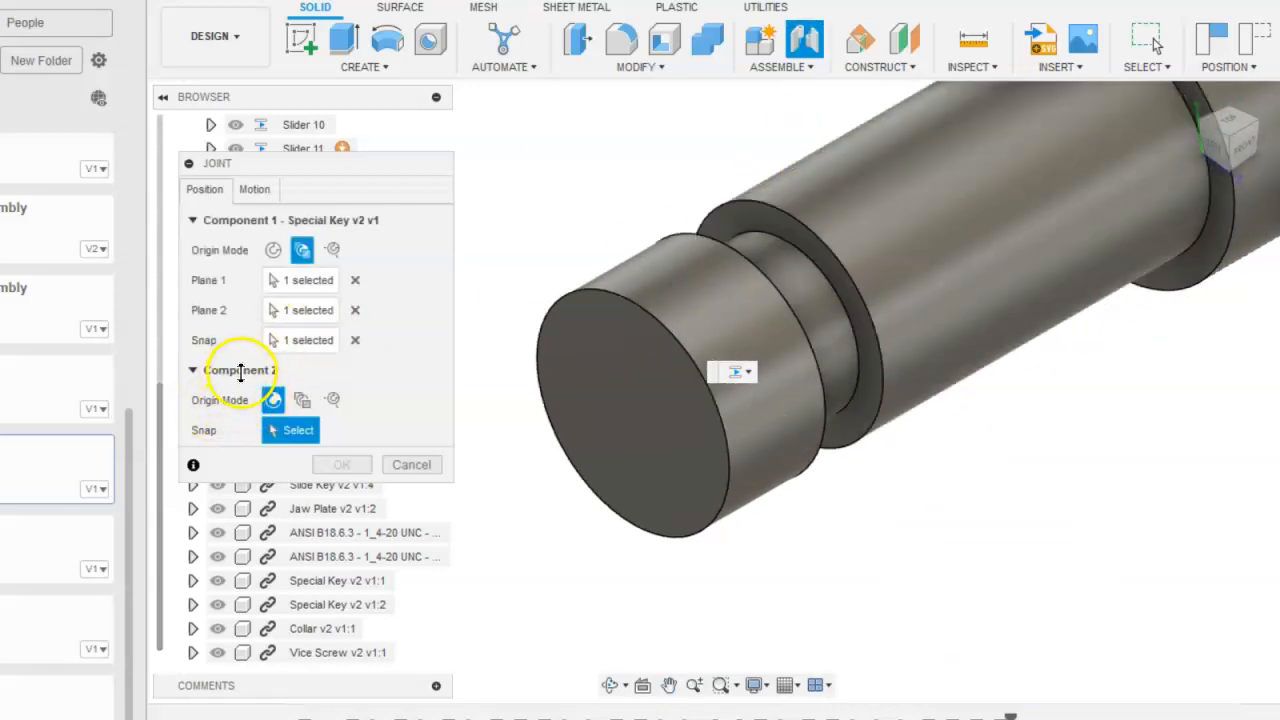
pyautogui.click(304, 400)
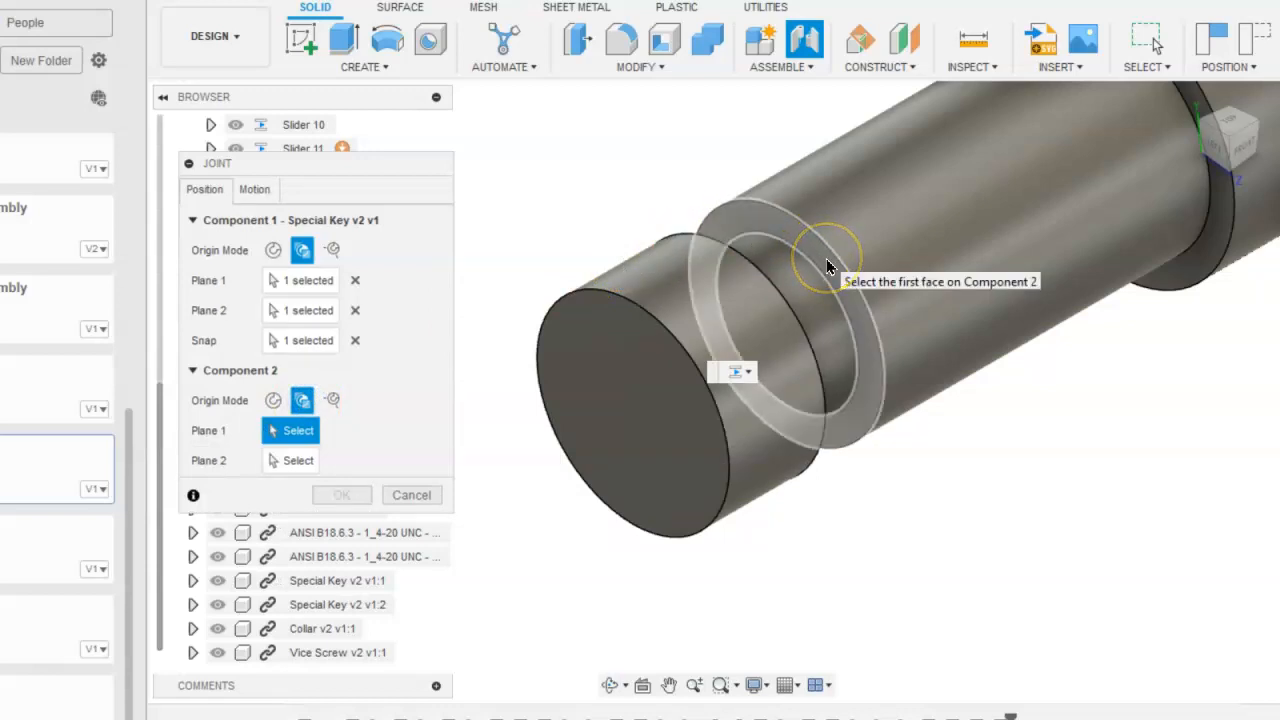
pyautogui.click(826, 258)
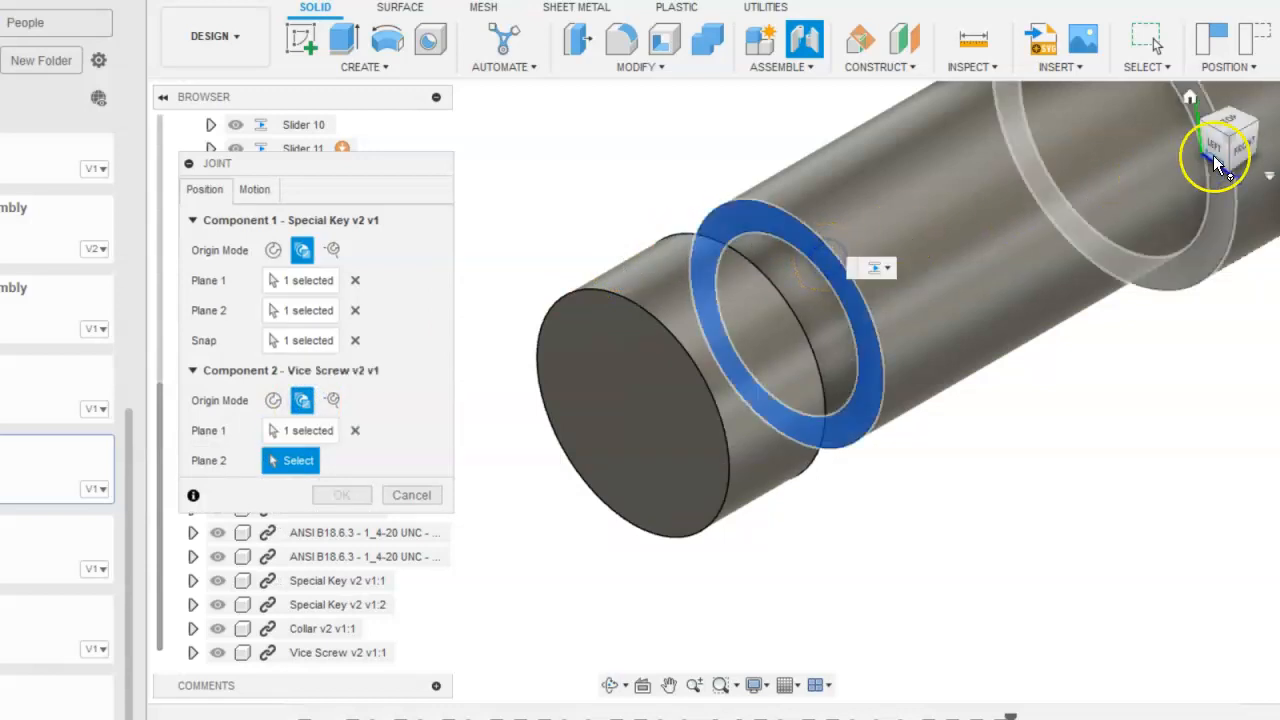
# - Pick the groove's opposite face on the vice screw's end as Plane 2 and snap the joint origin to the groove's cylindrical face
pyautogui.click(1259, 122)
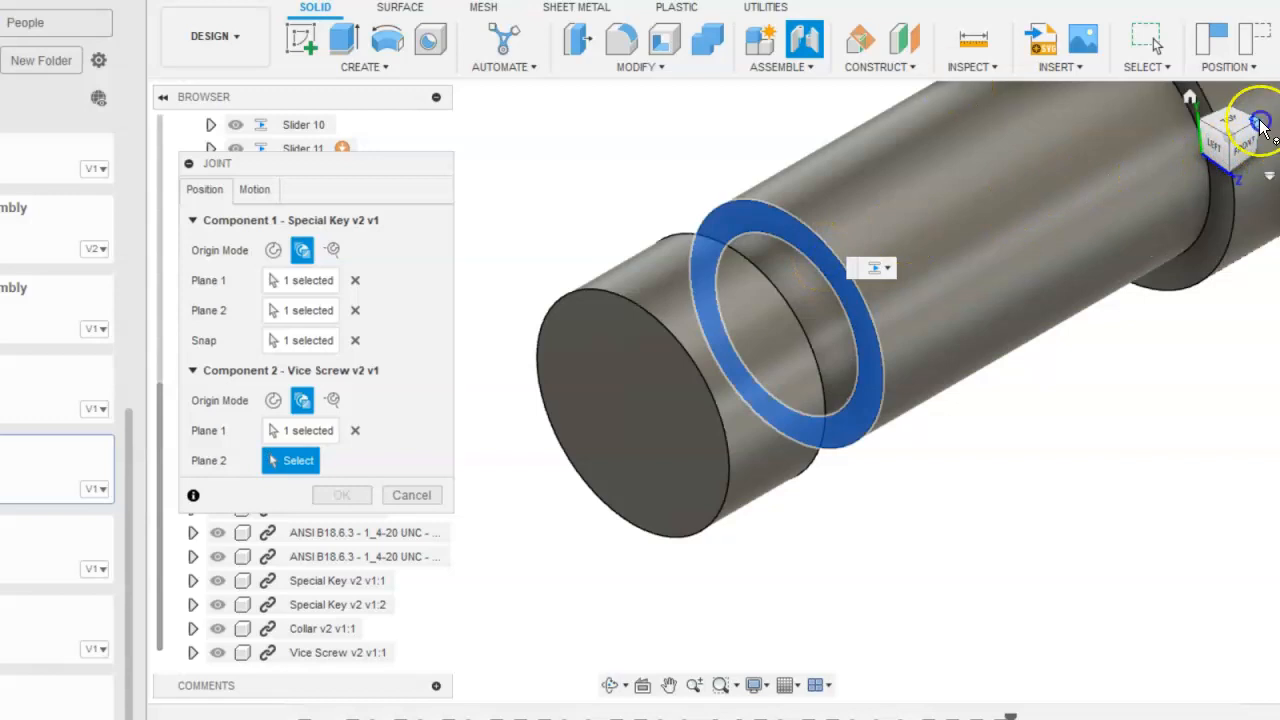
pyautogui.moveTo(1043, 388); pyautogui.dragTo(714, 279, button='middle')
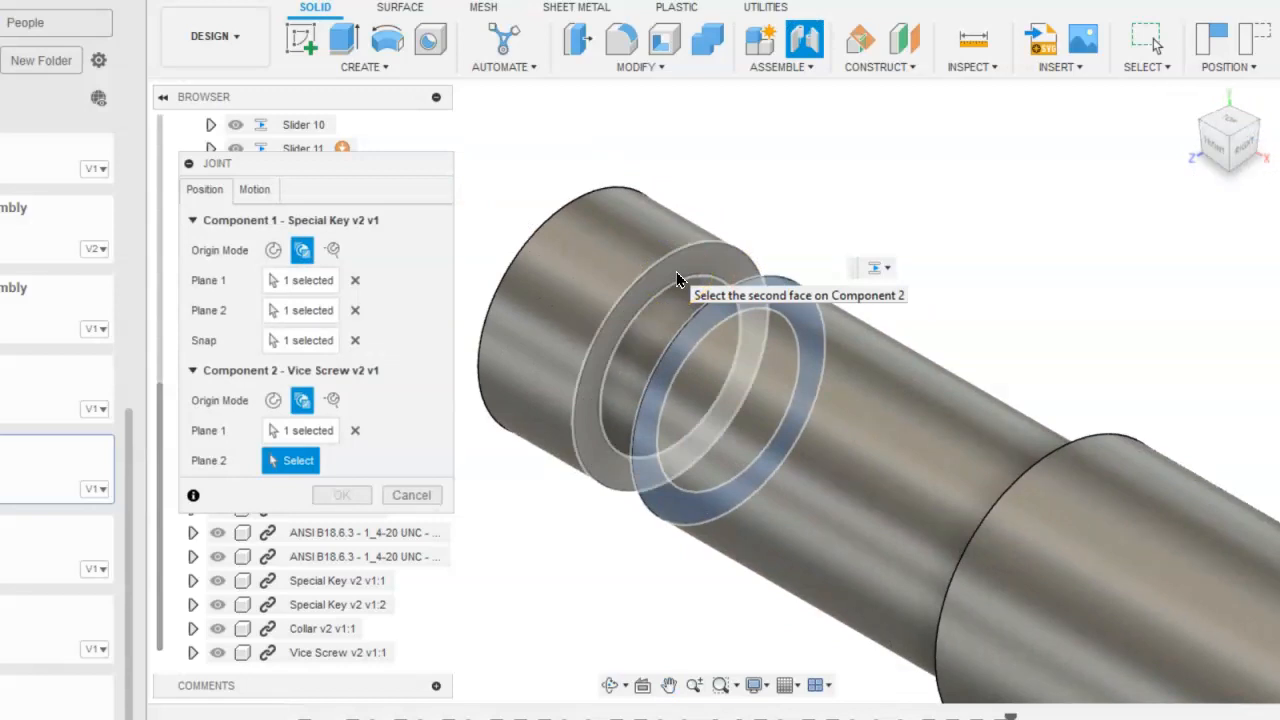
pyautogui.click(677, 280)
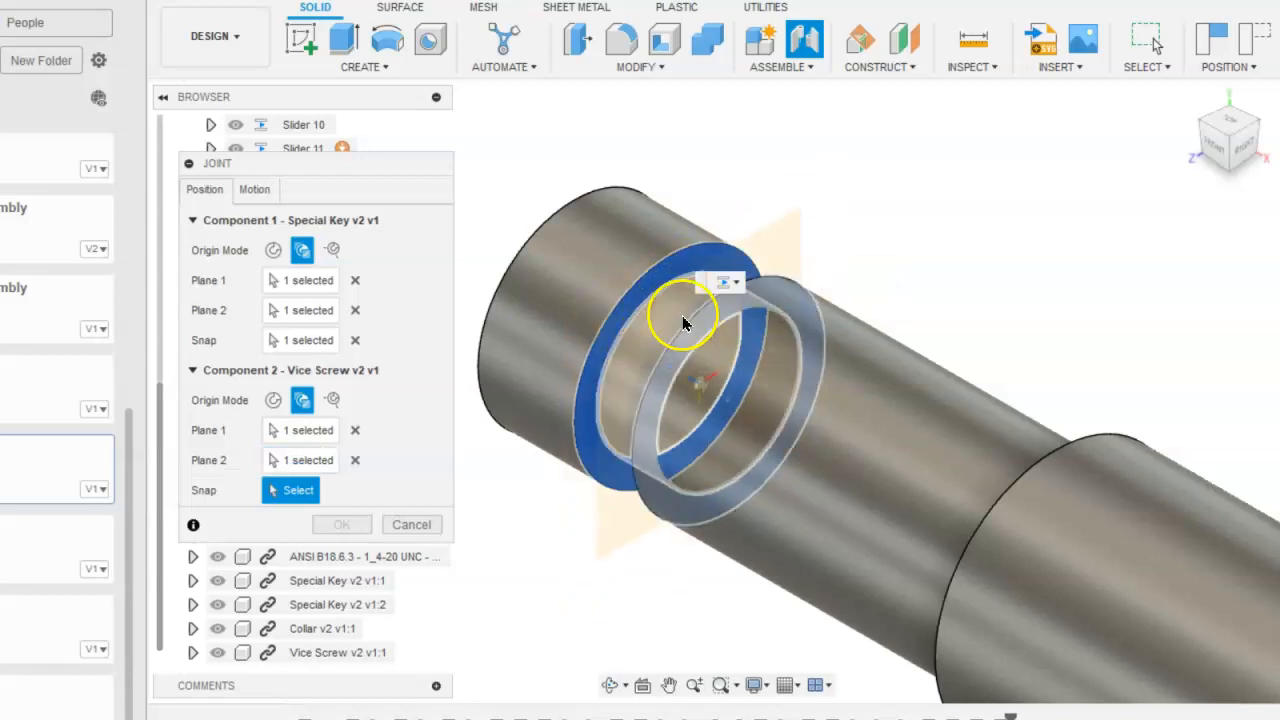
pyautogui.click(646, 352)
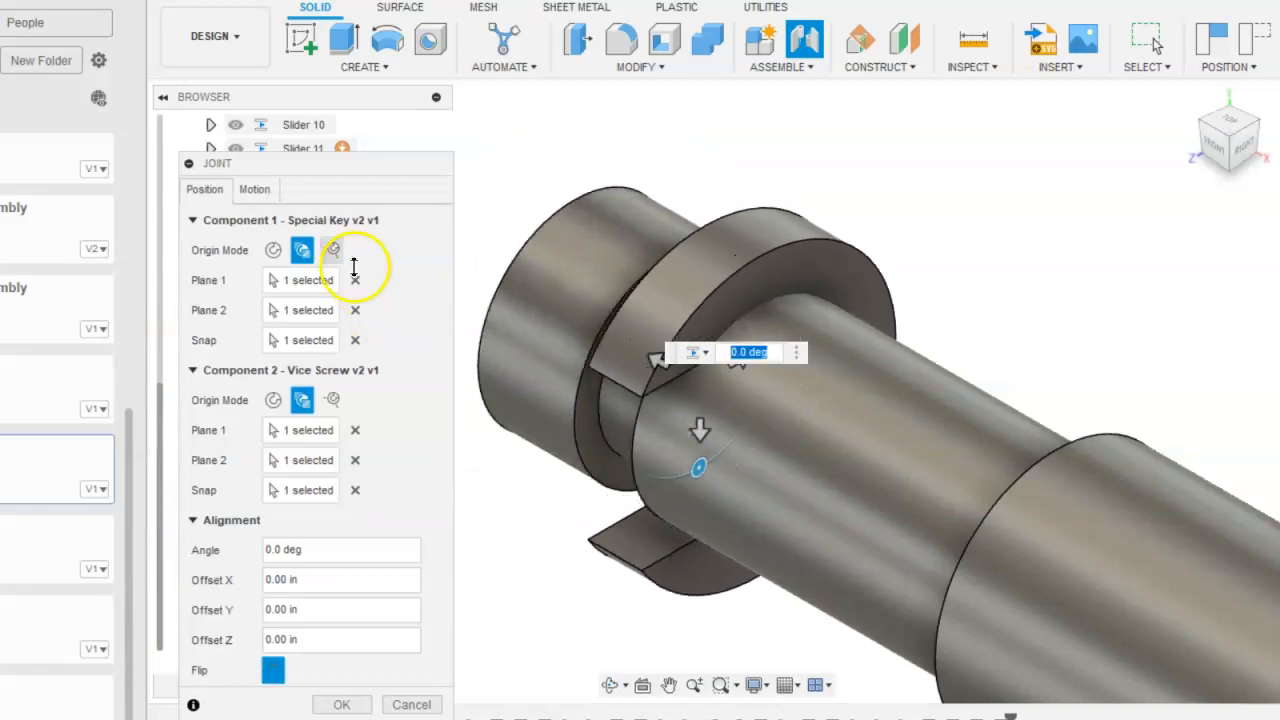
# - Set the joint's motion type to Revolute about the Z axis and create the joint between the special key and vice screw
pyautogui.click(256, 190)
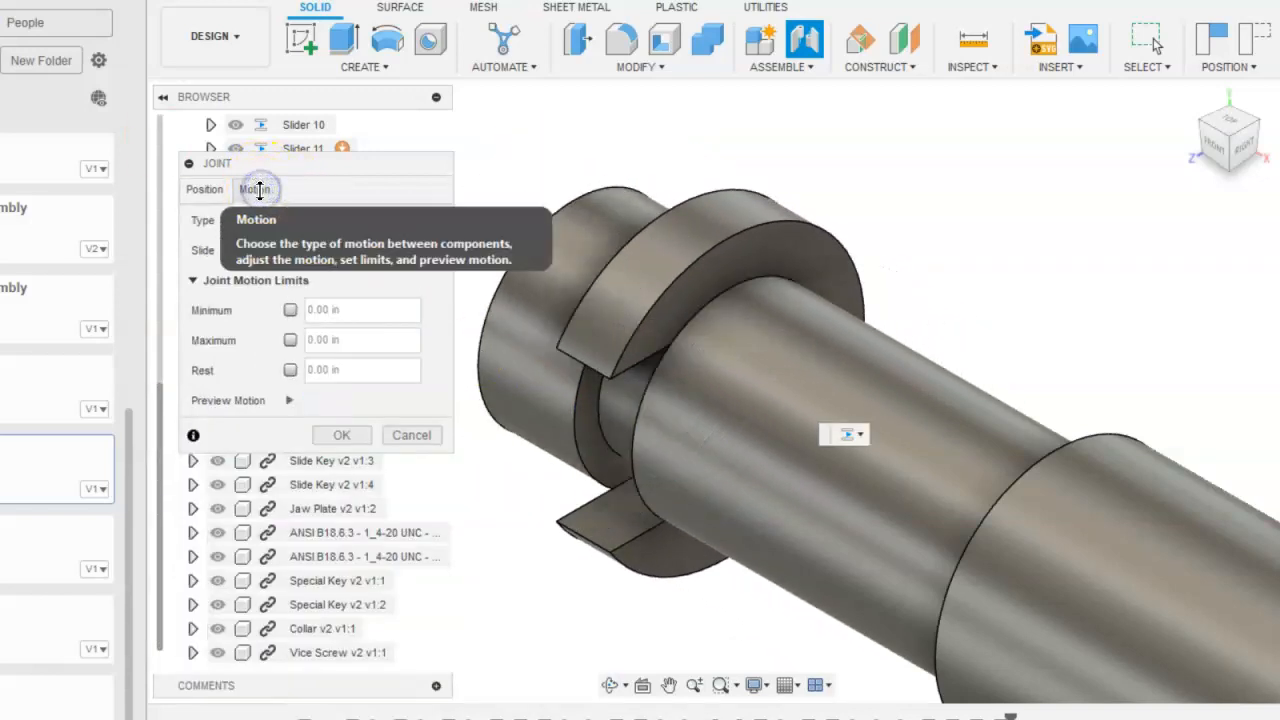
pyautogui.click(370, 221)
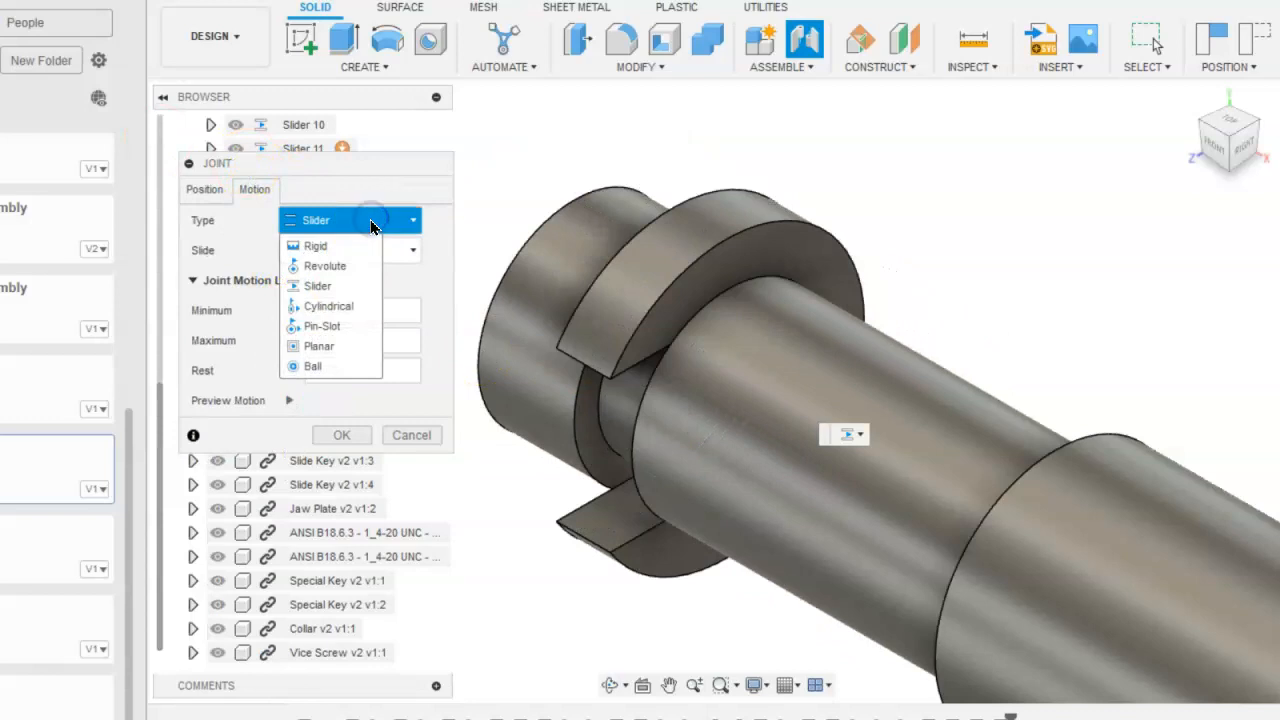
pyautogui.click(334, 268)
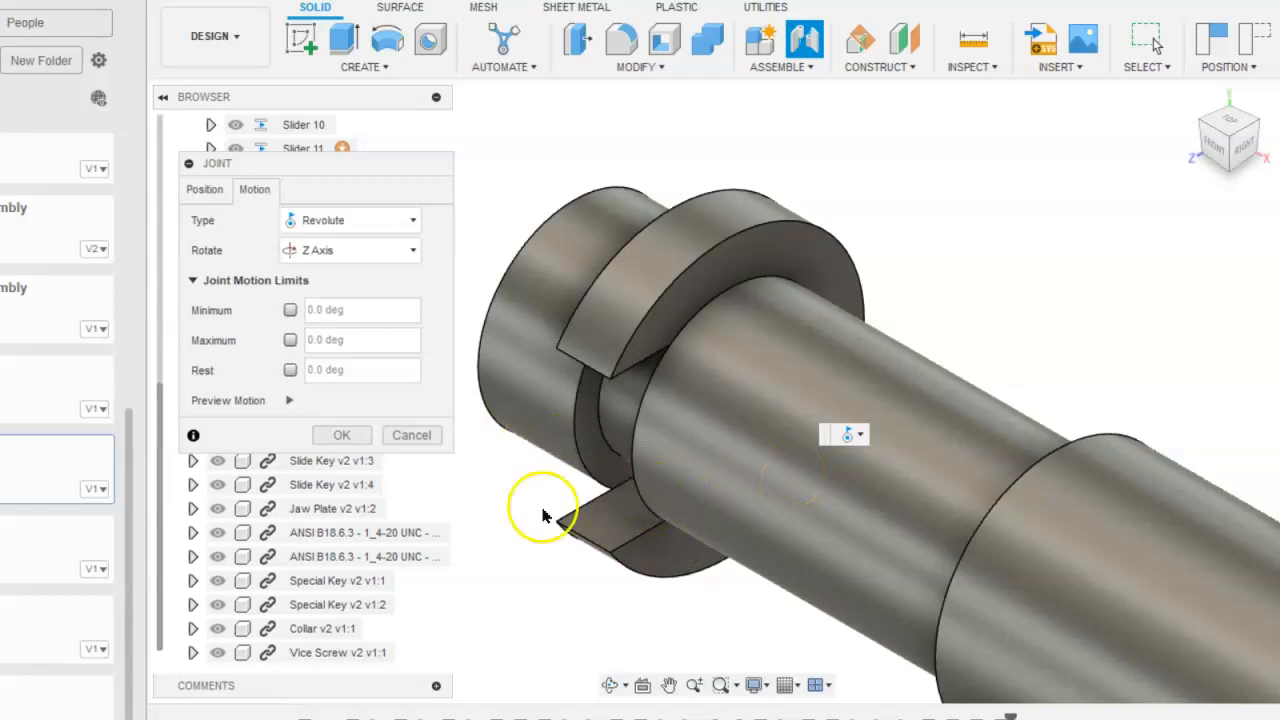
pyautogui.click(343, 437)
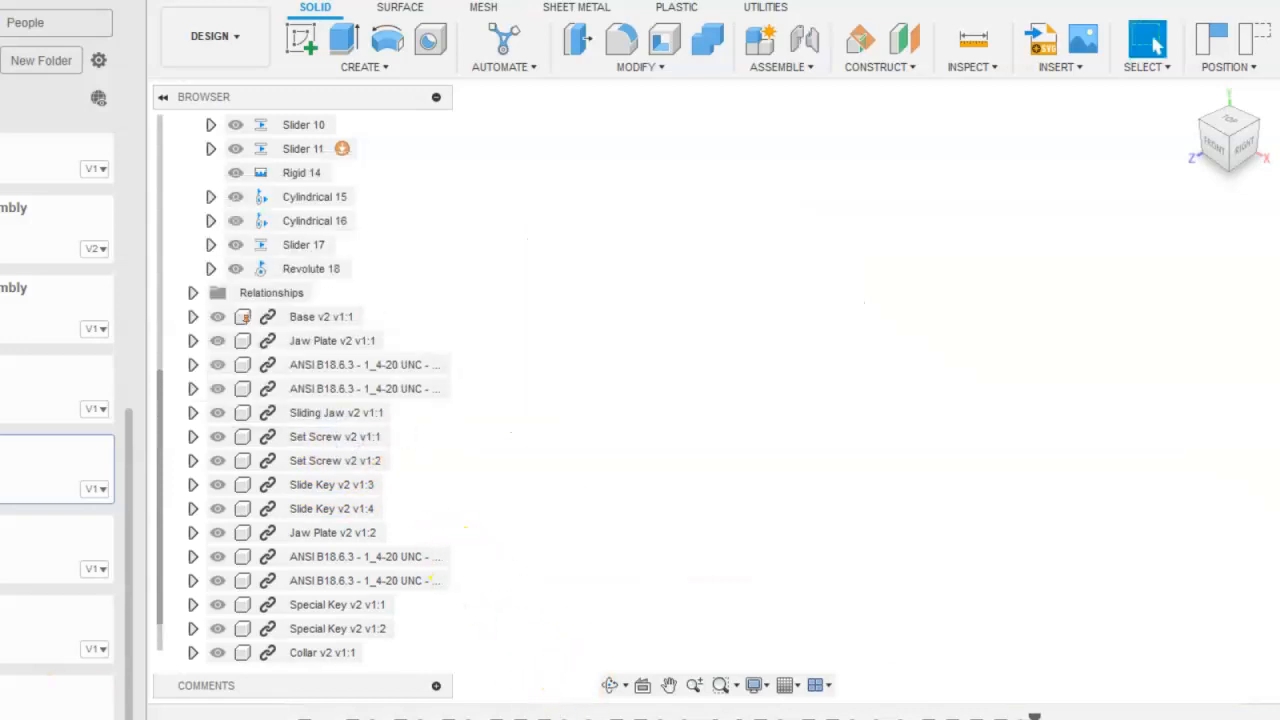